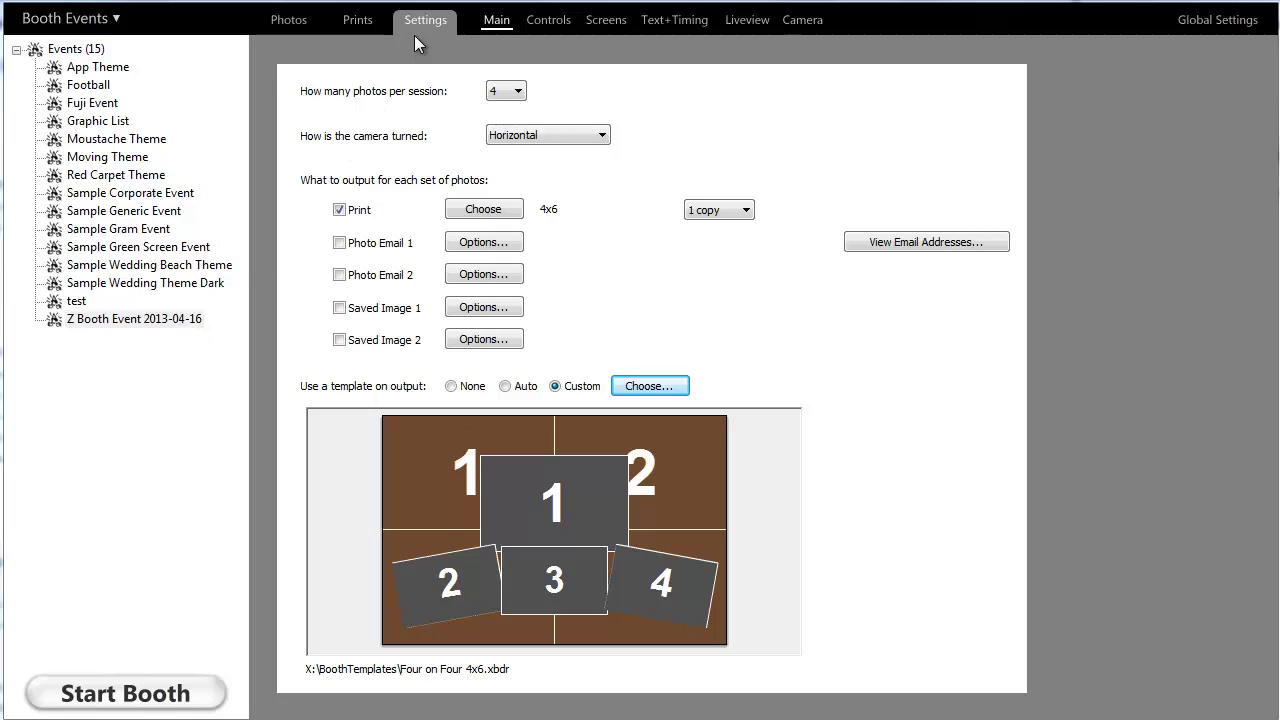
Open the template chooser from the Custom template setting to view available print layouts
left_click(655, 388)
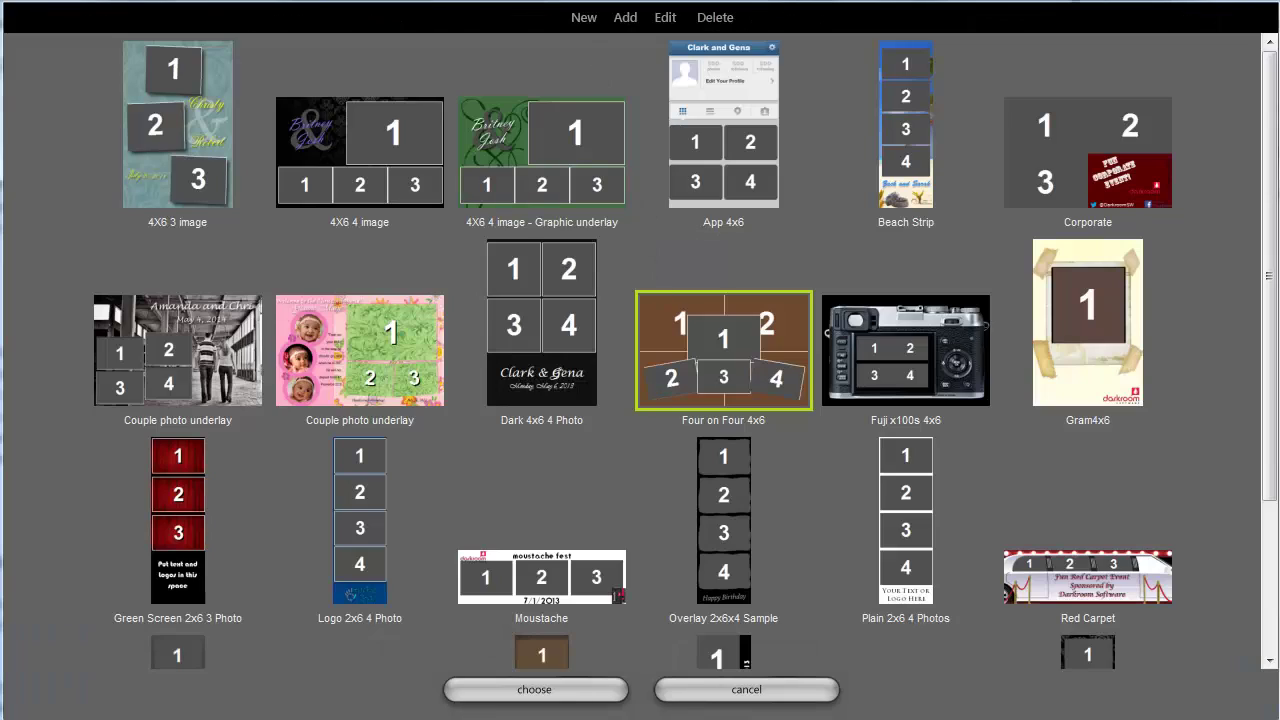
Create a new blank template, keeping the 4x6 Vertical page setting
left_click(586, 20)
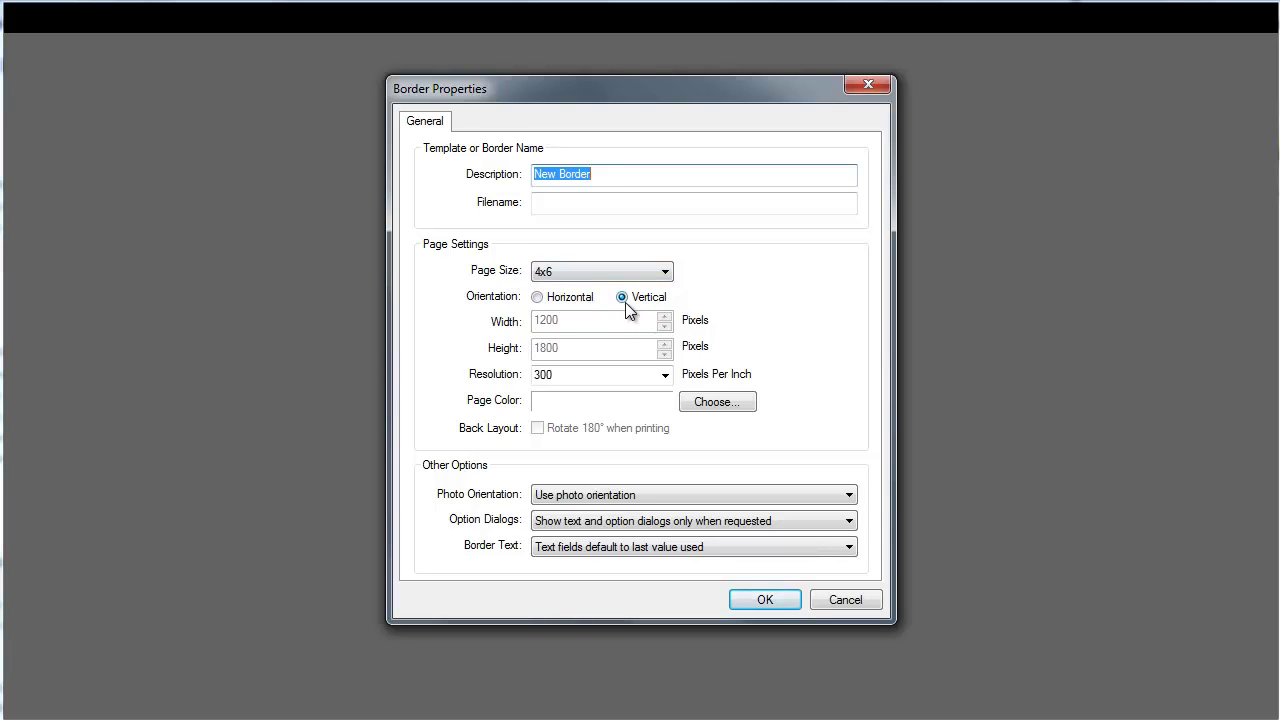
left_click(766, 600)
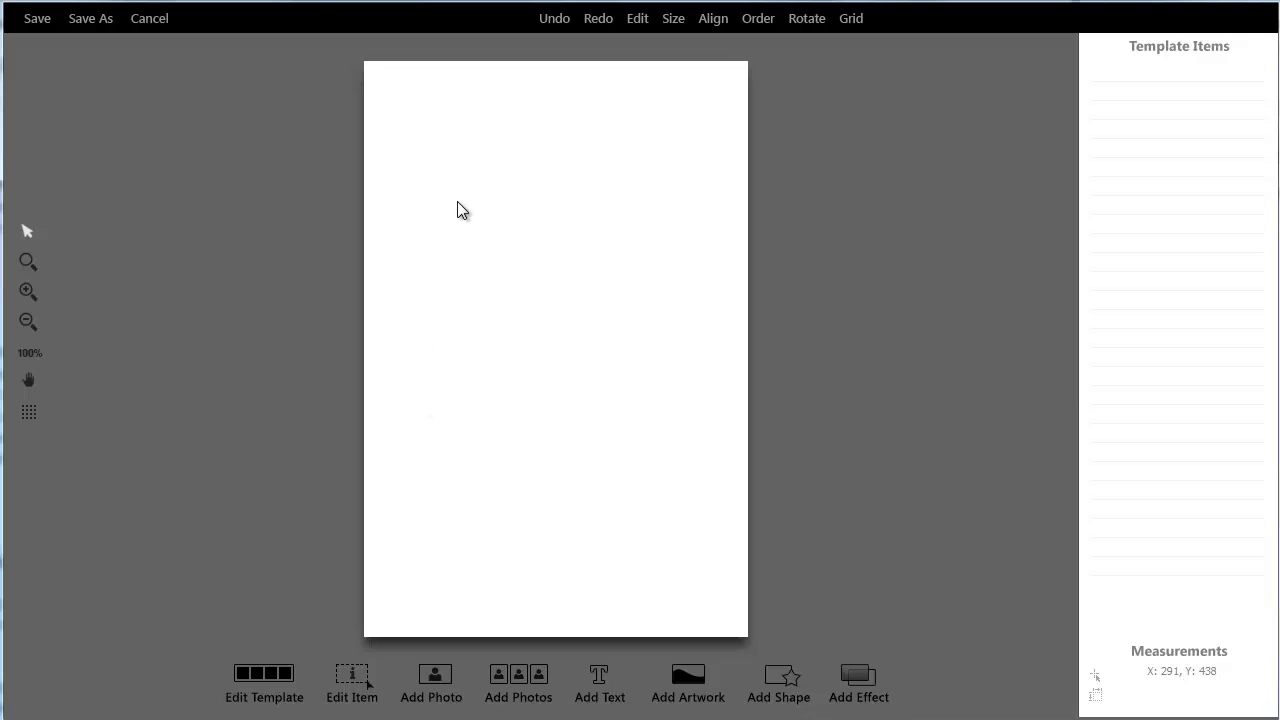
Add Background New.jpg from the elegant fabric folder as the template's background artwork
left_click(693, 679)
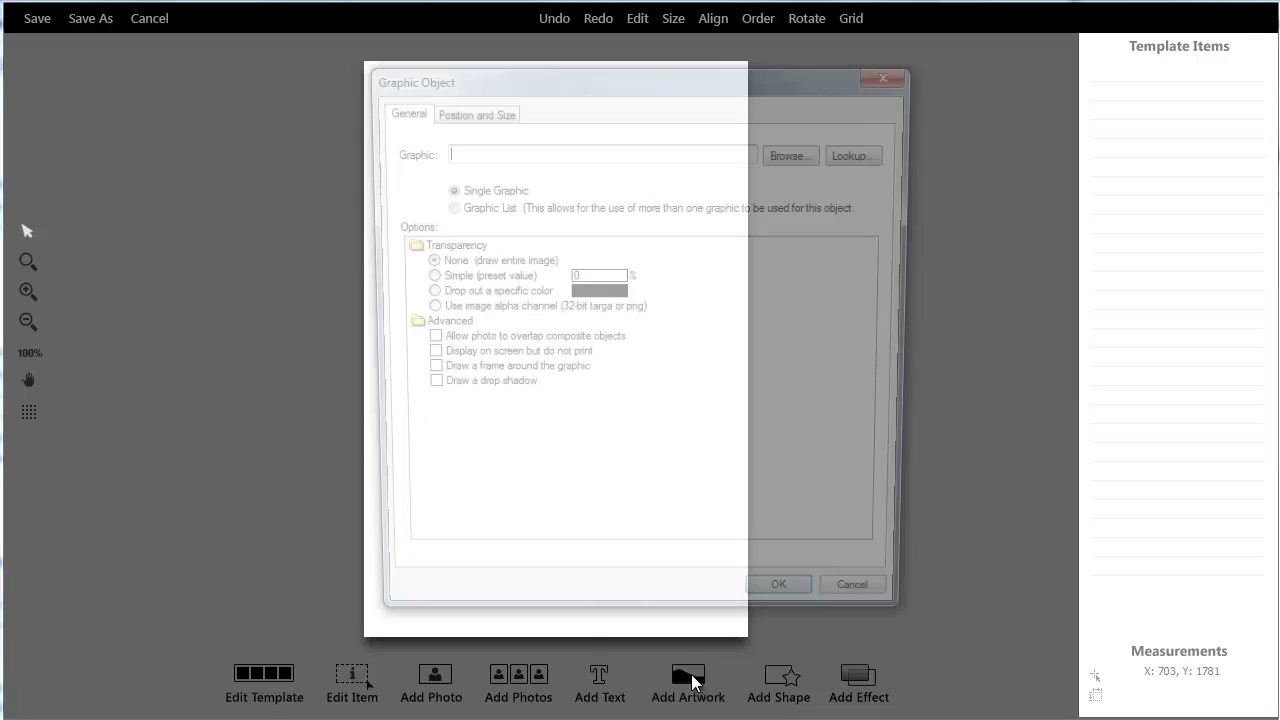
left_click(797, 152)
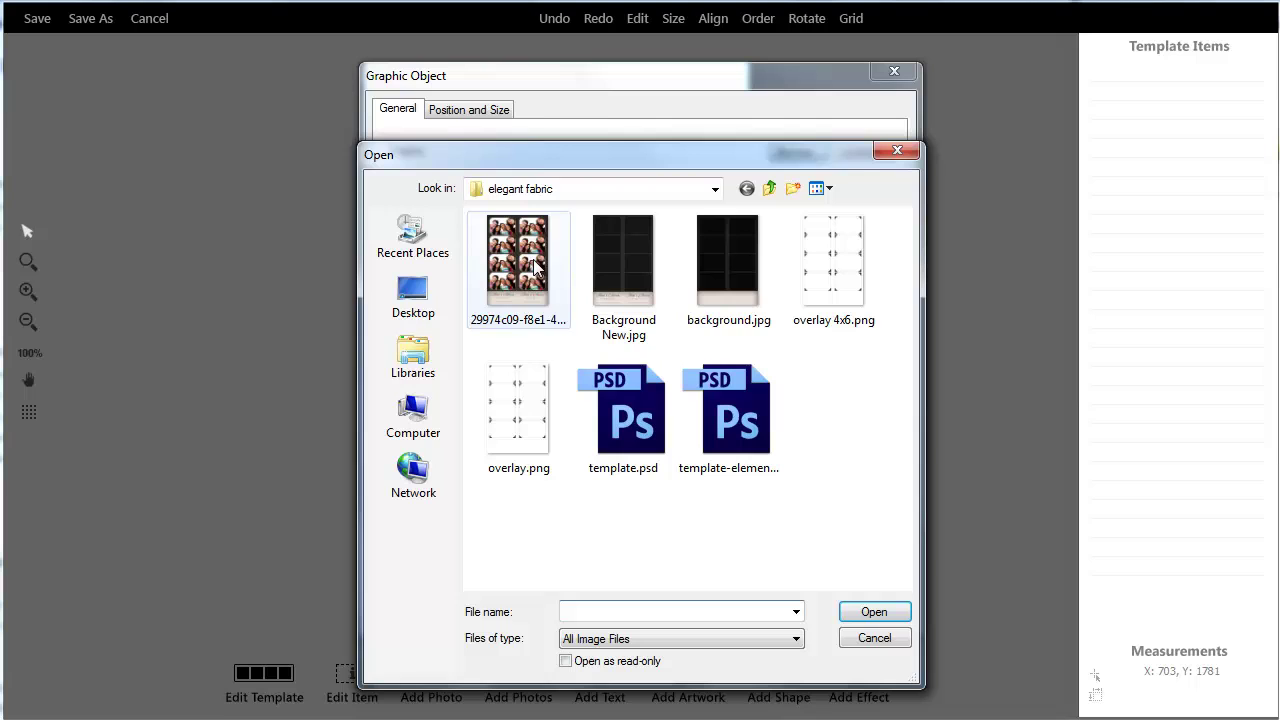
left_click(616, 264)
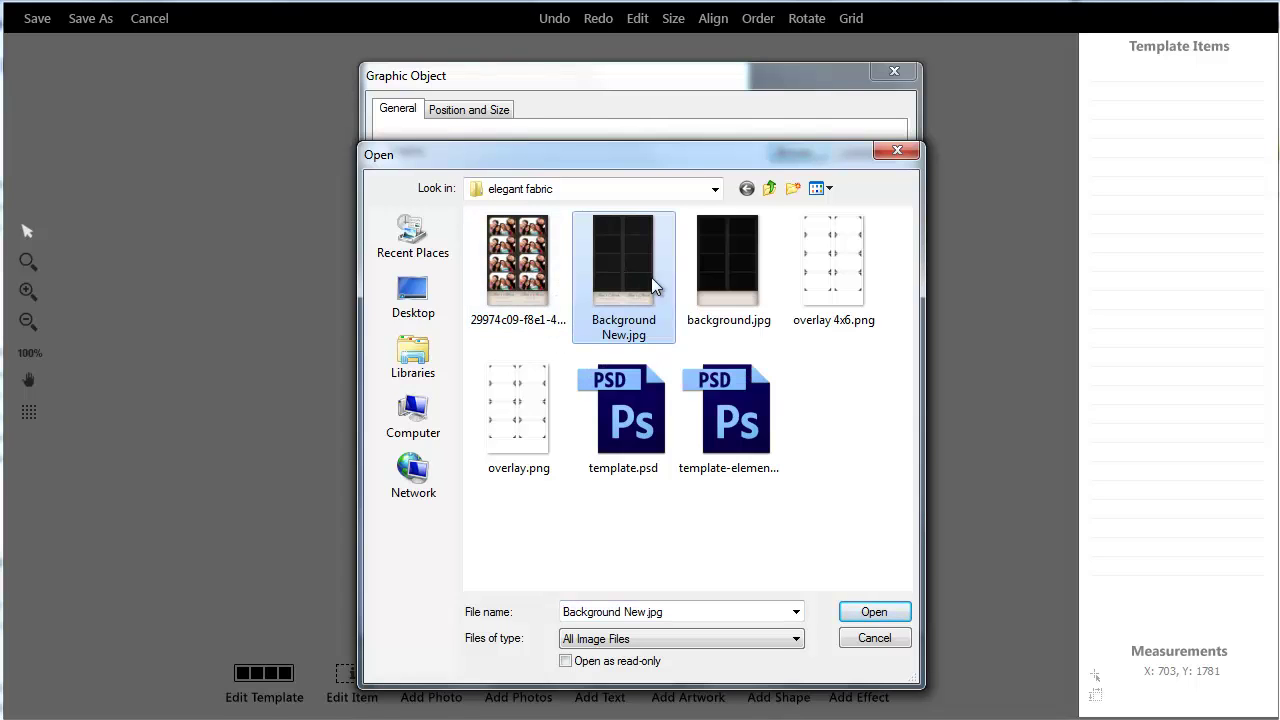
left_click(876, 613)
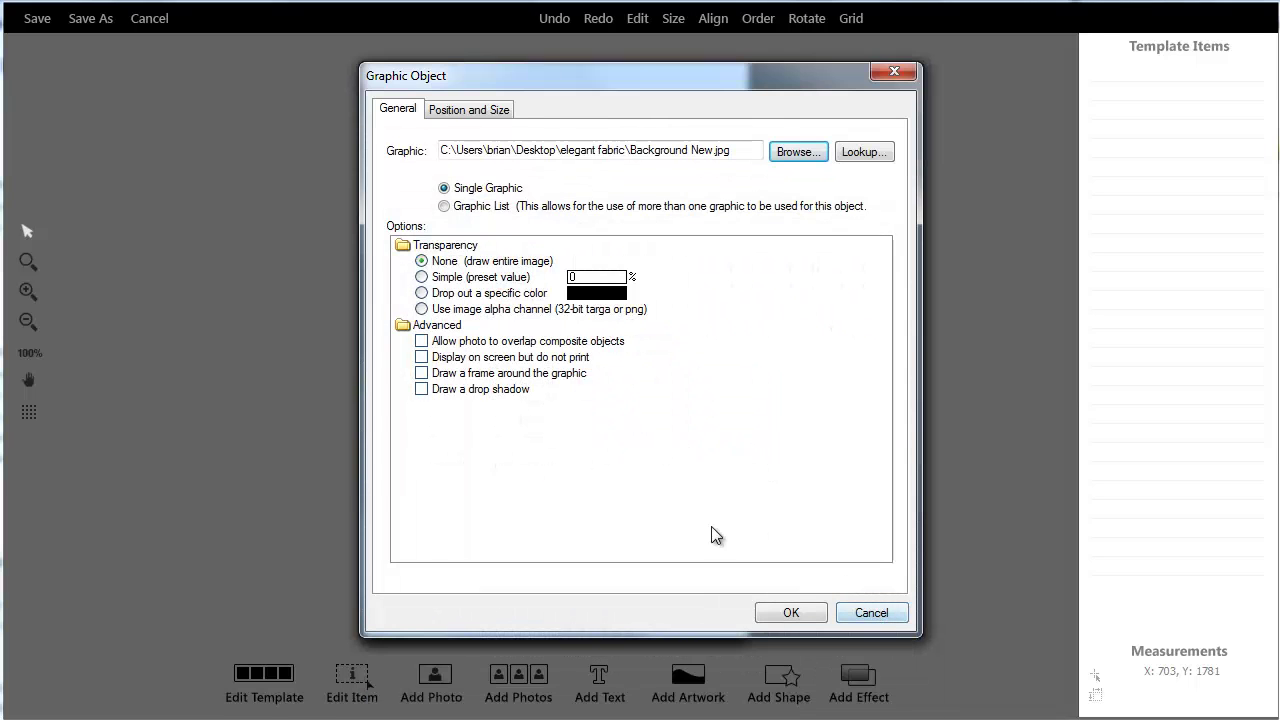
left_click(791, 613)
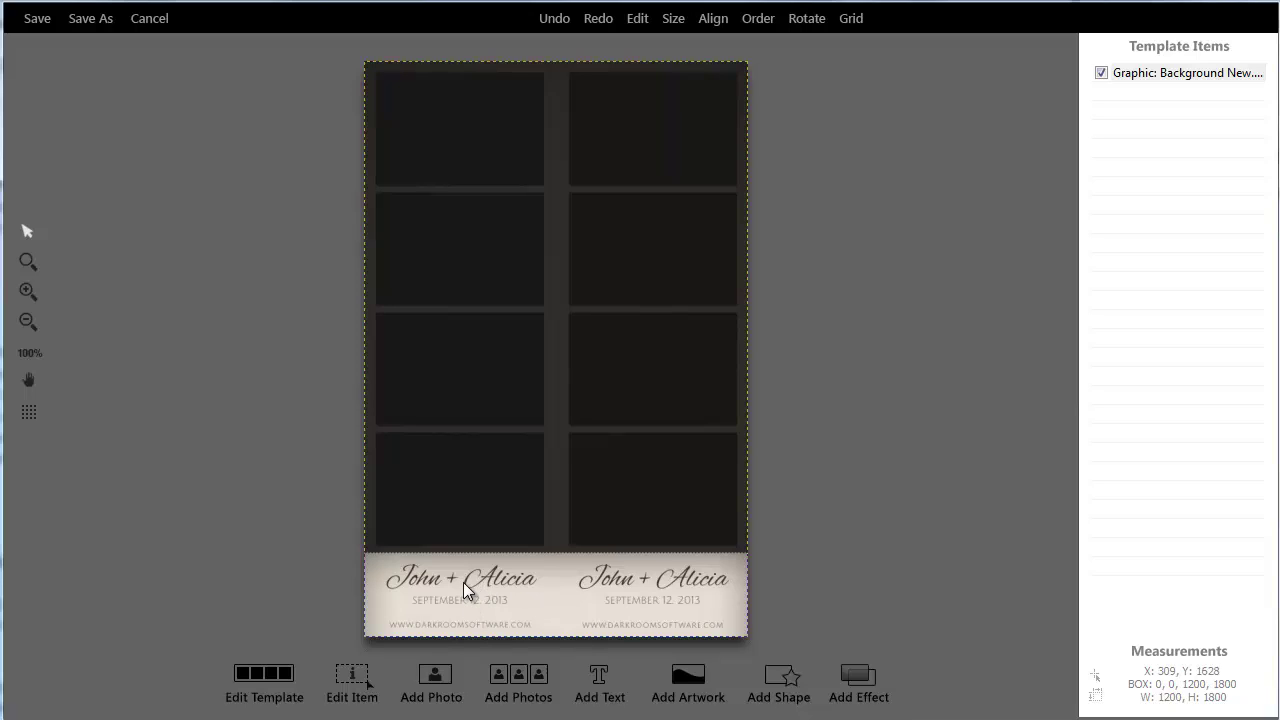
left_click(600, 676)
key("ctrl+v")
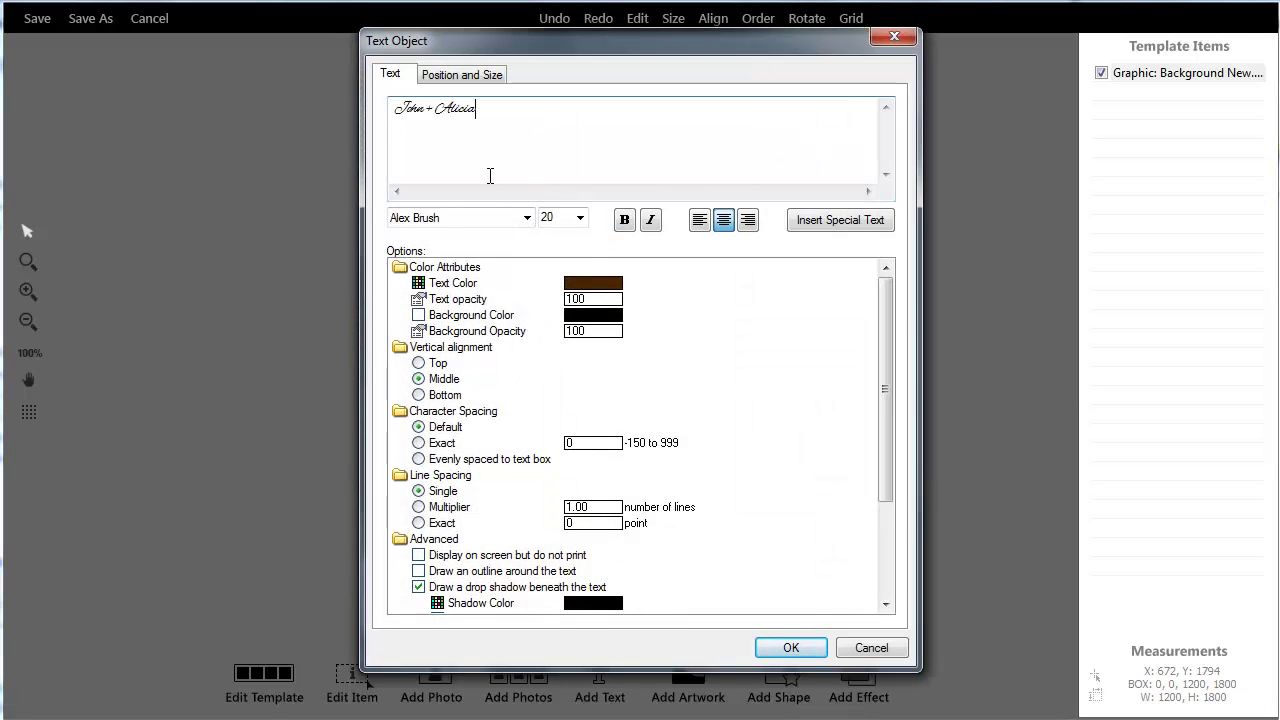
left_click(790, 647)
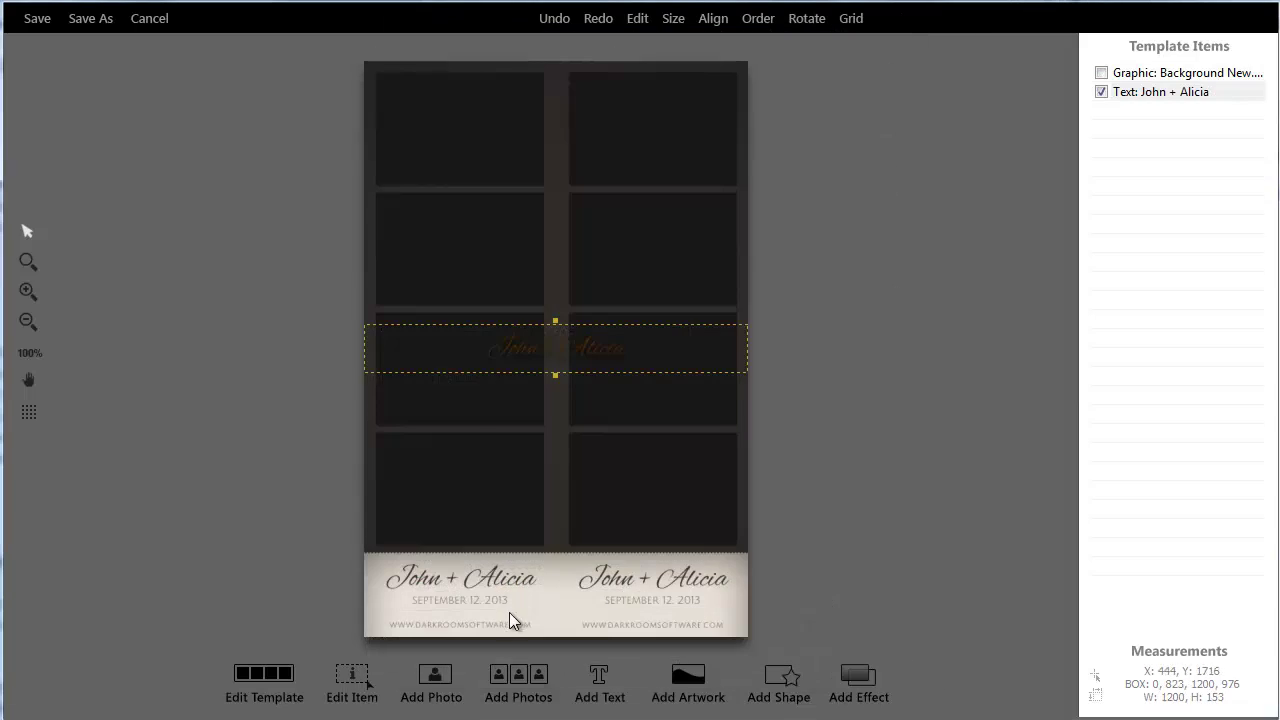
left_click_drag(589, 364, 494, 592)
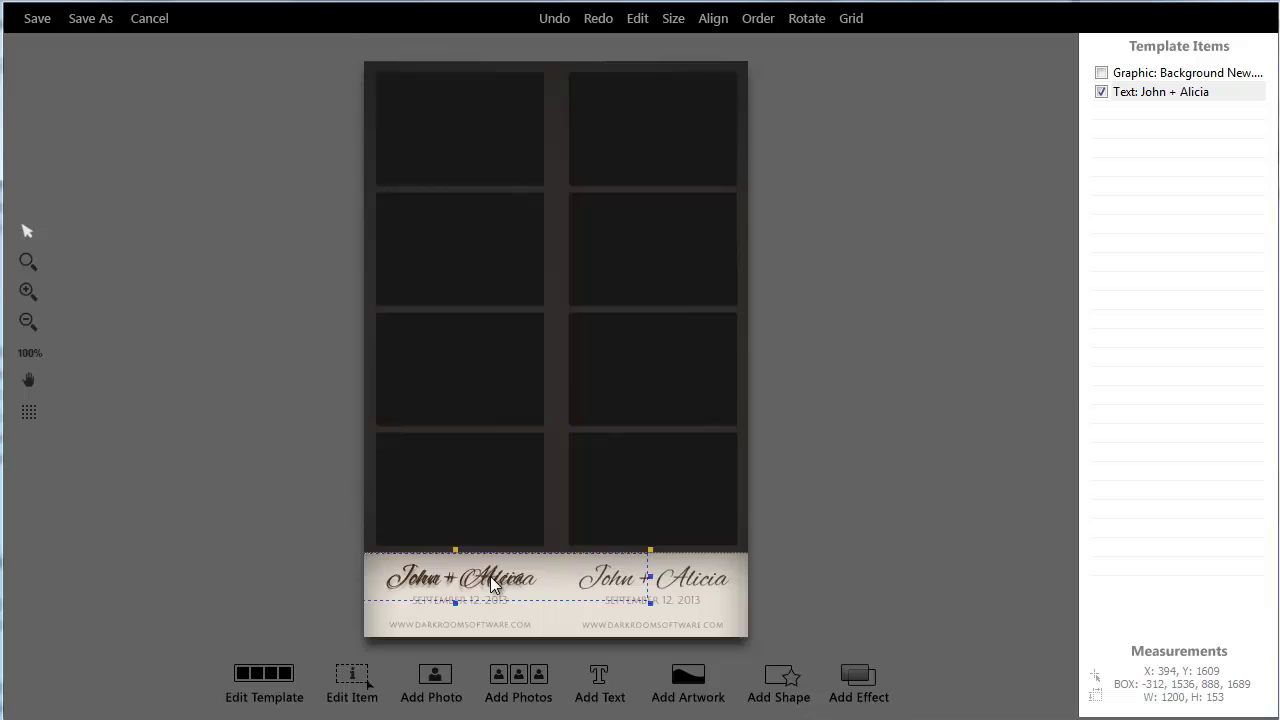
double_click(490, 580)
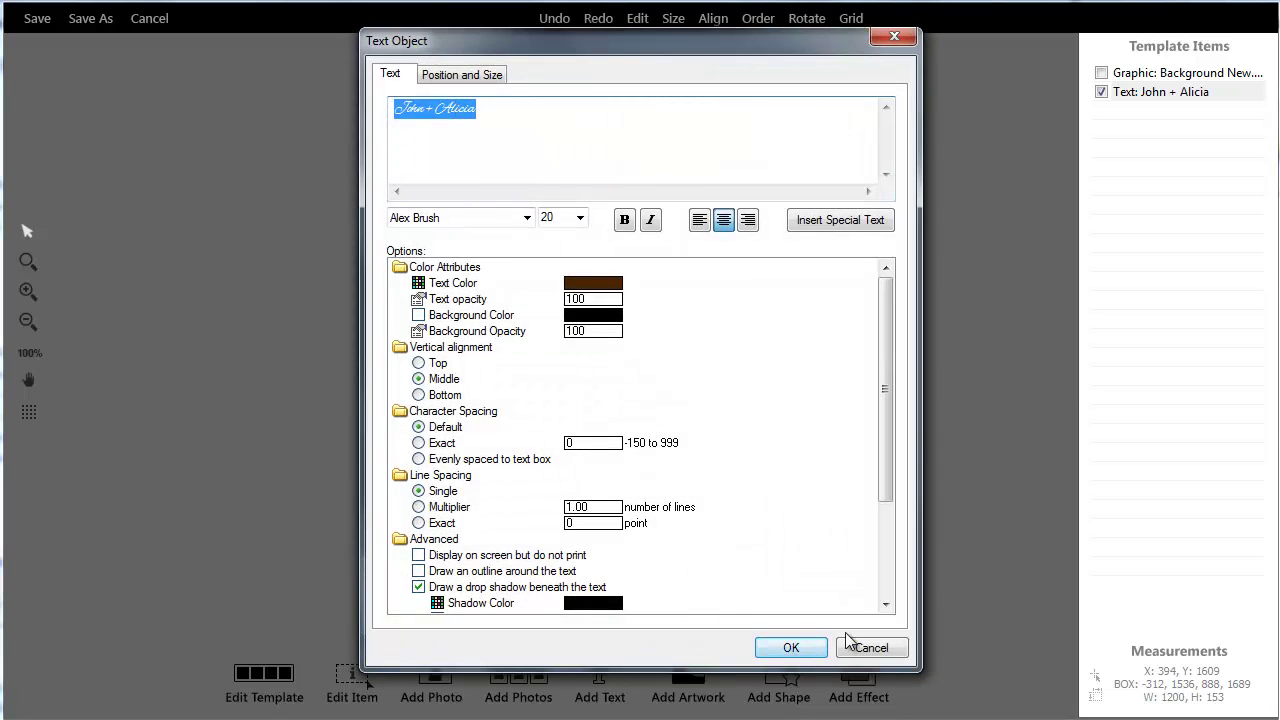
left_click(886, 648)
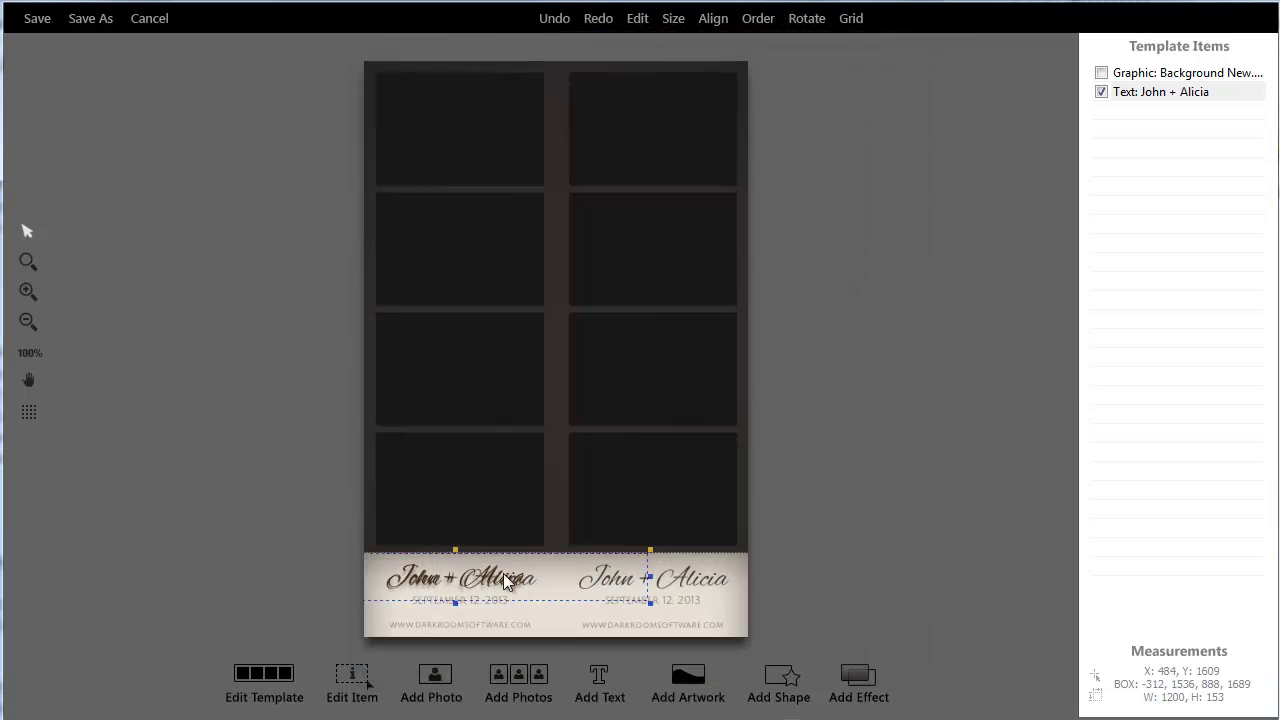
left_click_drag(488, 576, 512, 582)
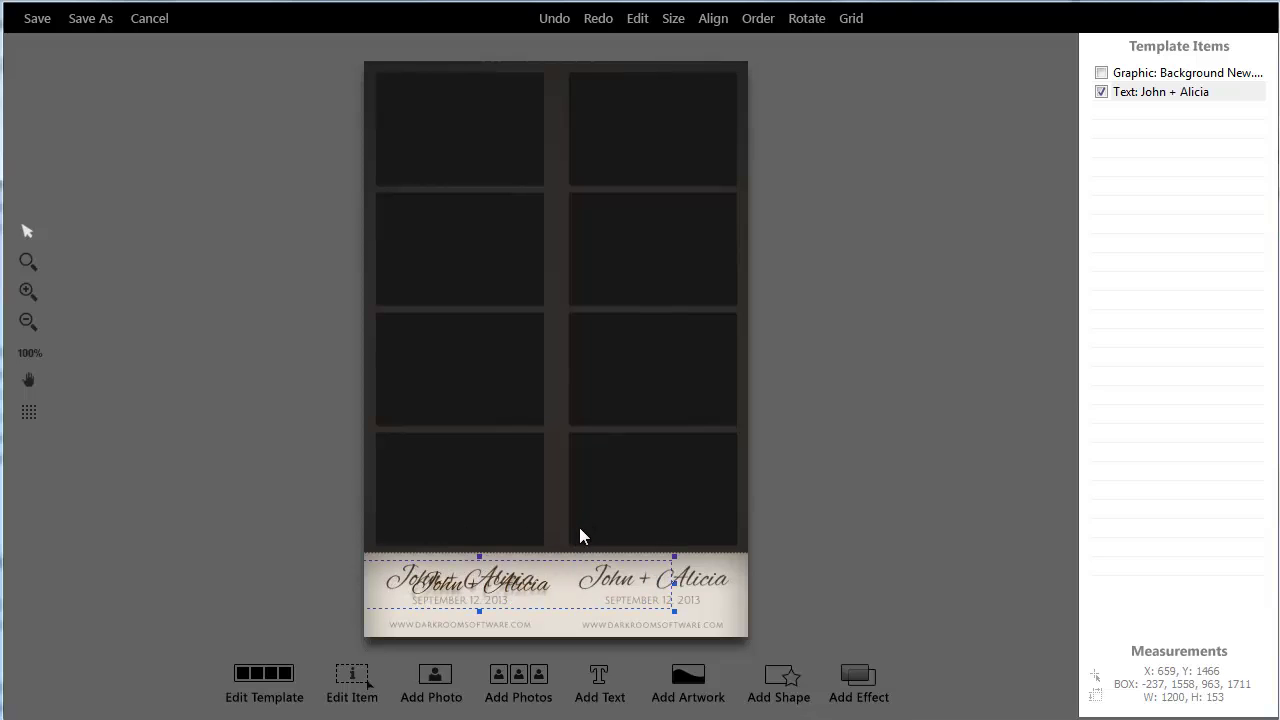
key("Delete")
left_click(609, 477)
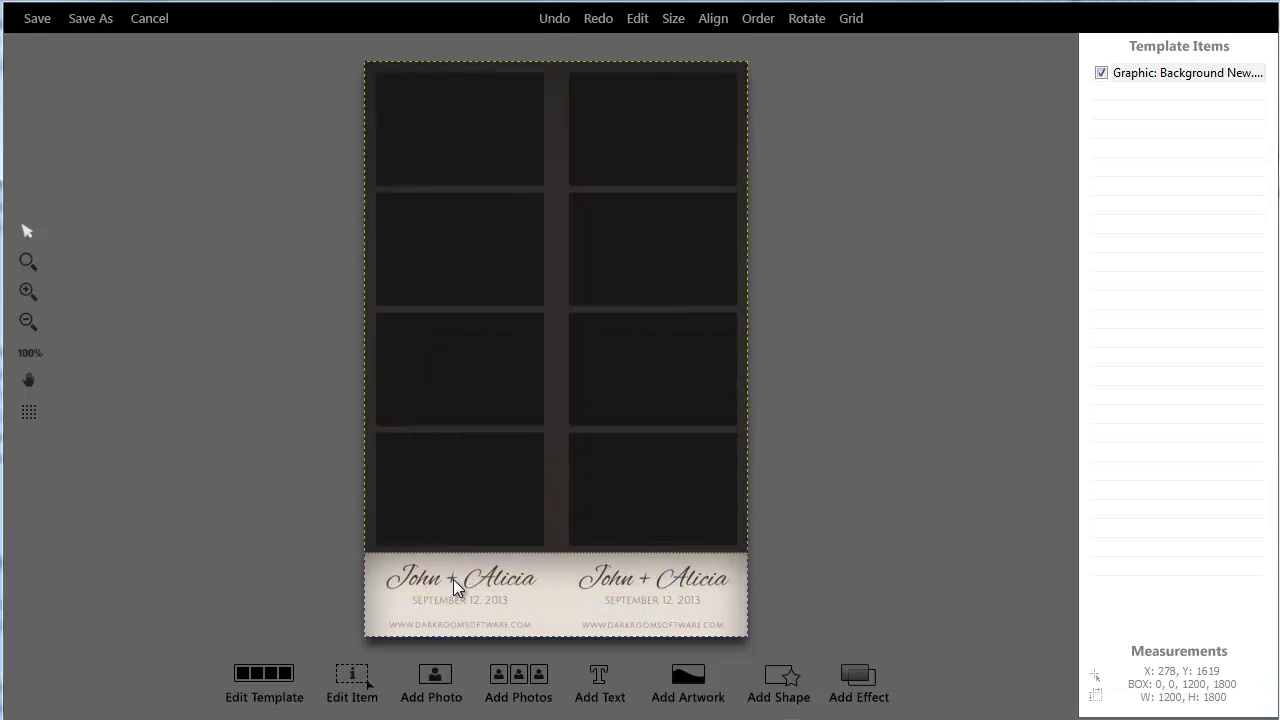
left_click(433, 677)
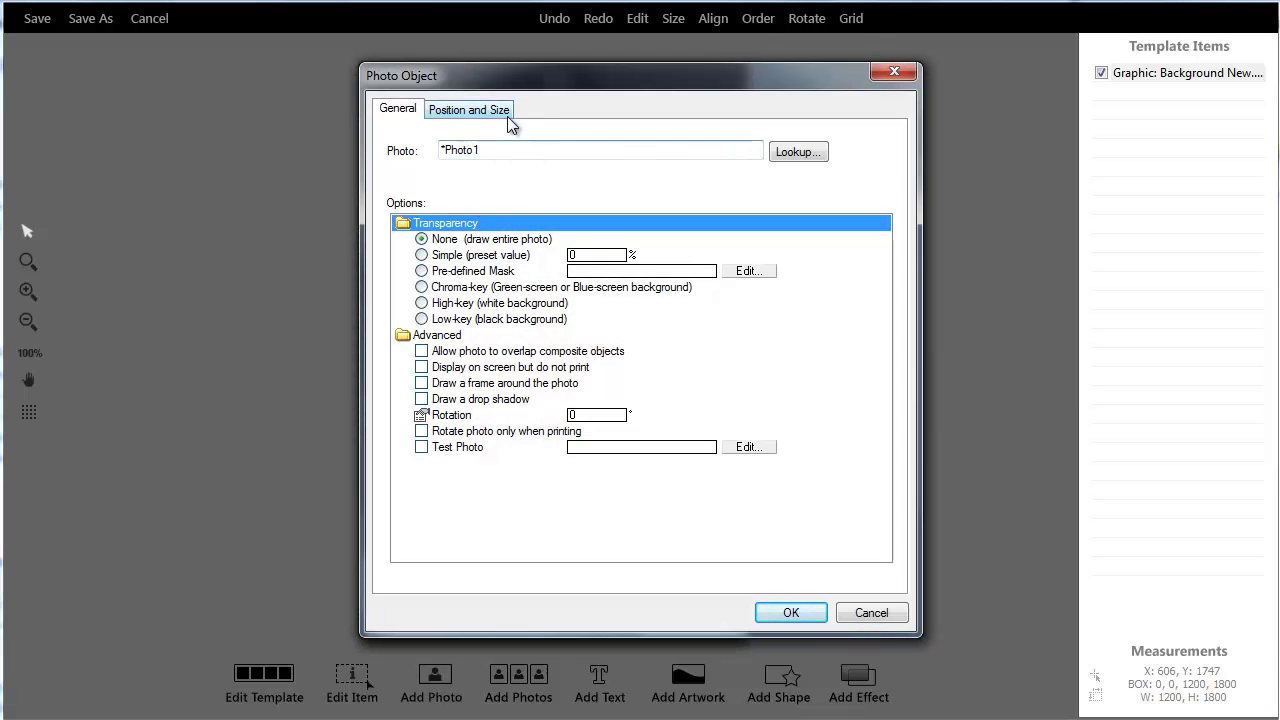
left_click(507, 116)
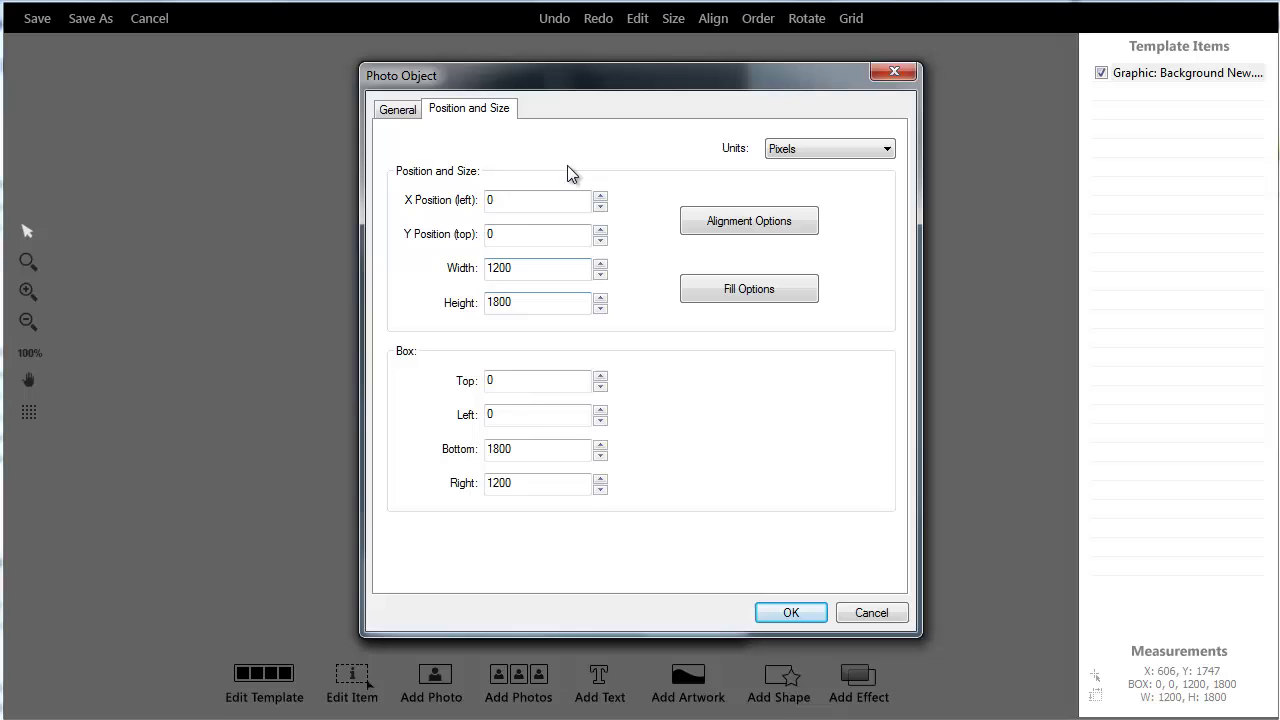
left_click(872, 613)
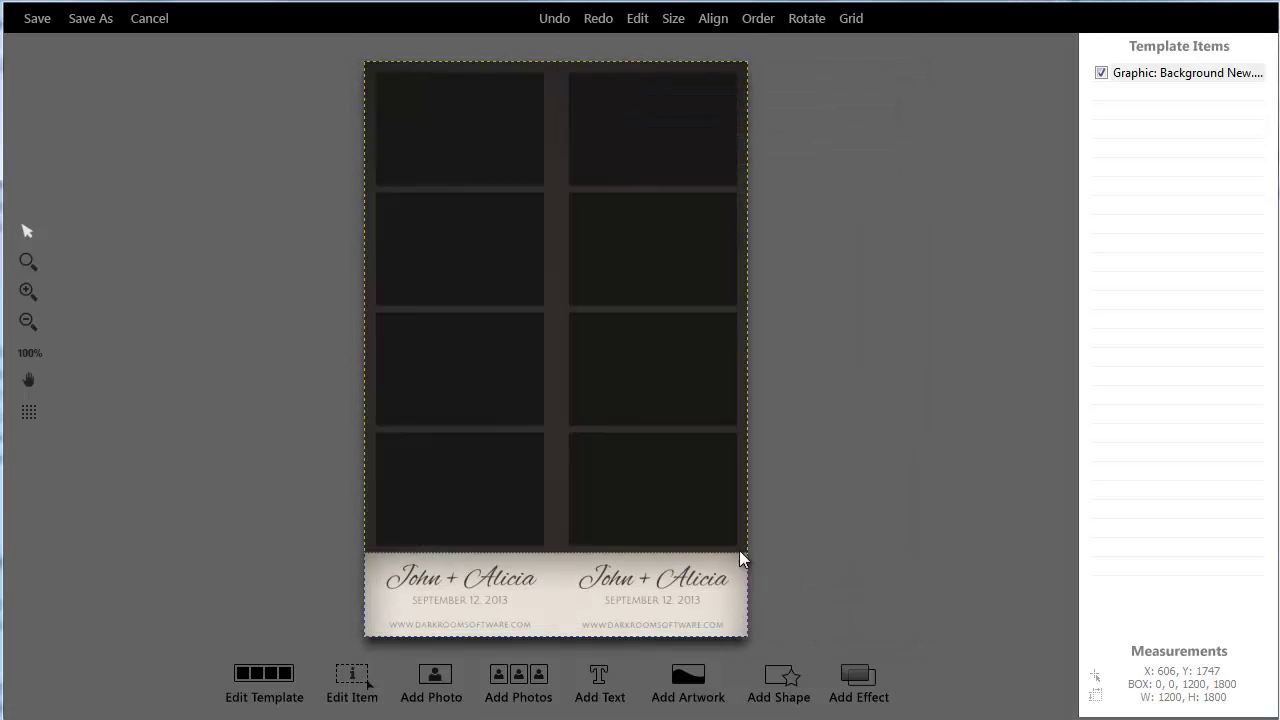
left_click(524, 679)
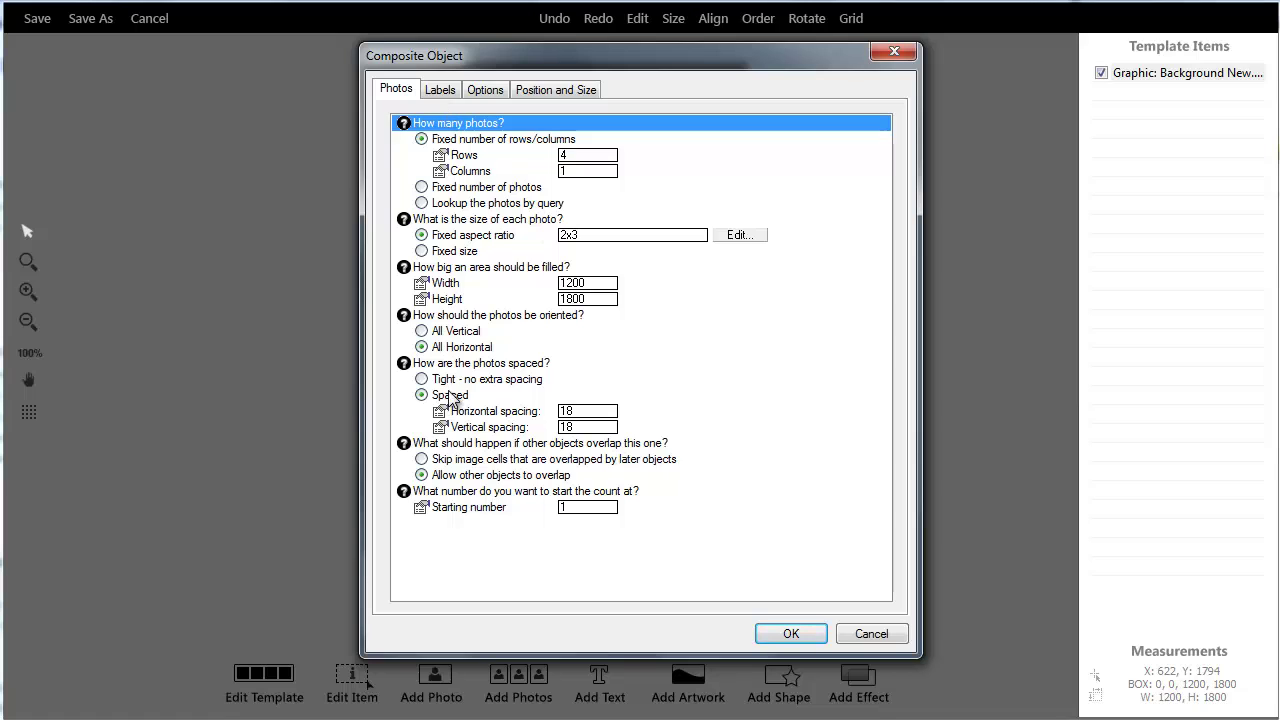
Add a 4-row, 1-column photo composite with Tight - no extra spacing
left_click(421, 379)
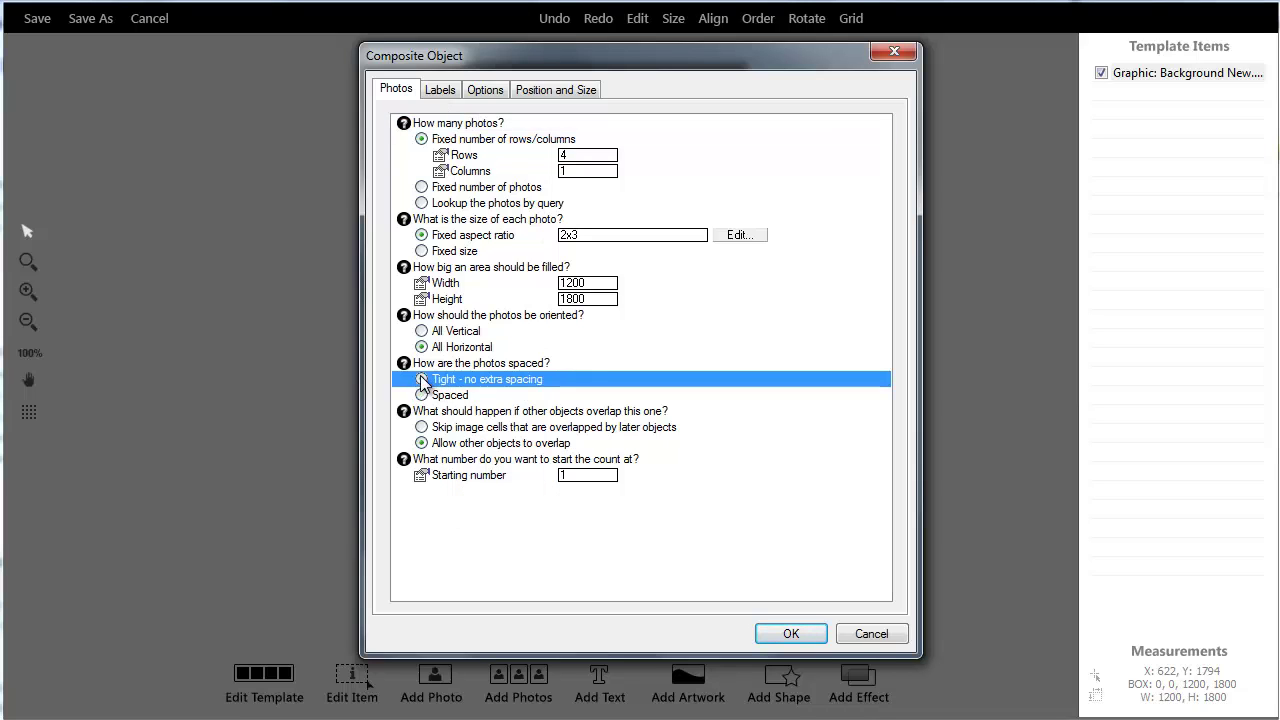
left_click(799, 634)
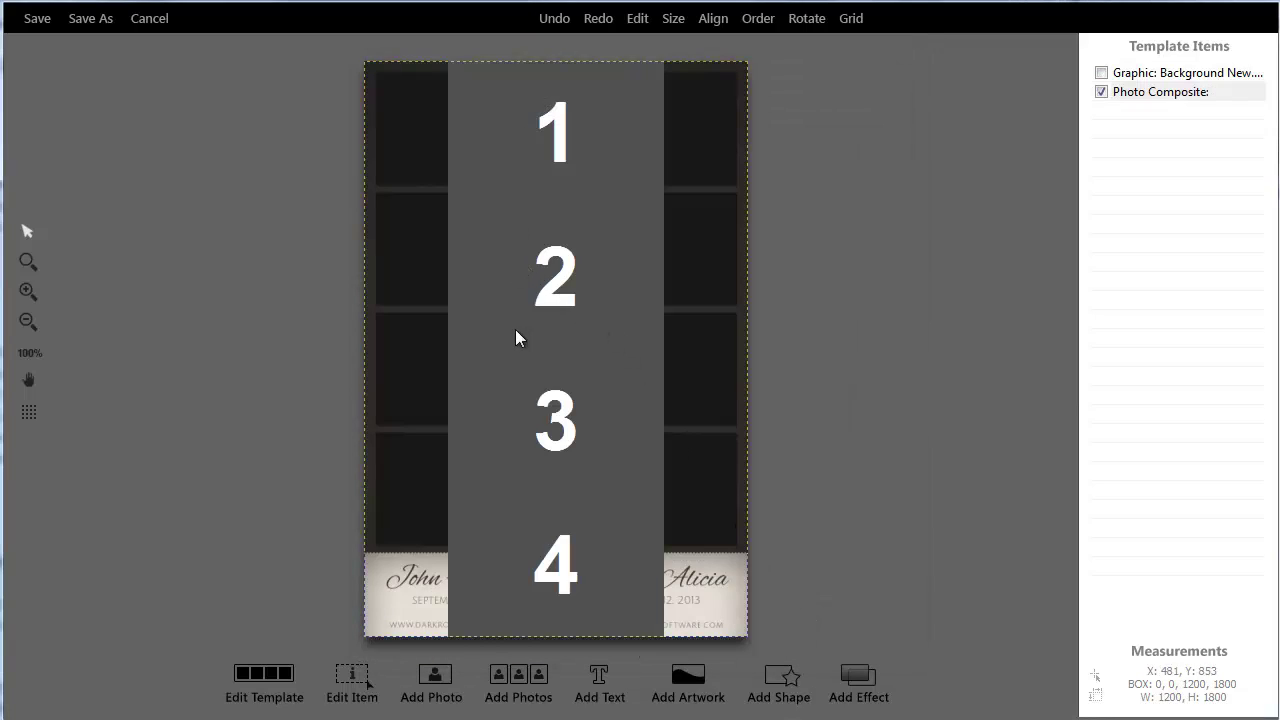
Resize and move the photo composite to fill the left column of frames, ending above the footer
left_click_drag(498, 318, 544, 346)
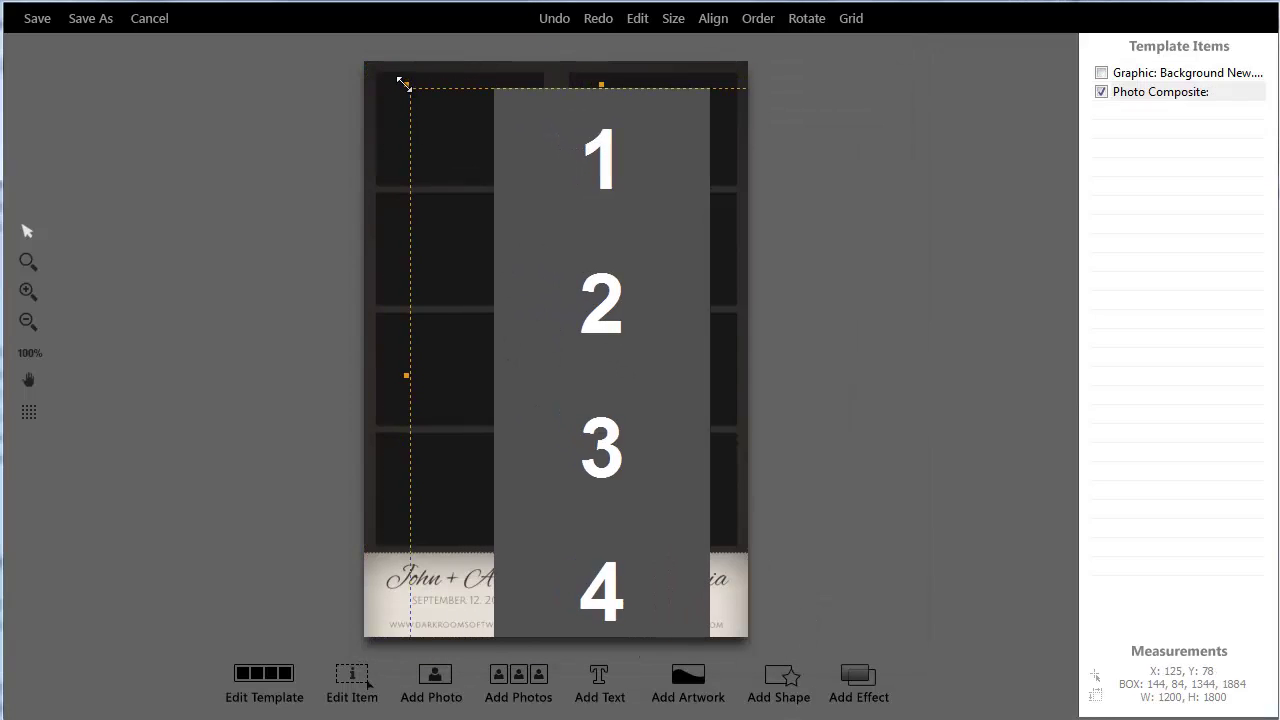
left_click_drag(408, 86, 583, 213)
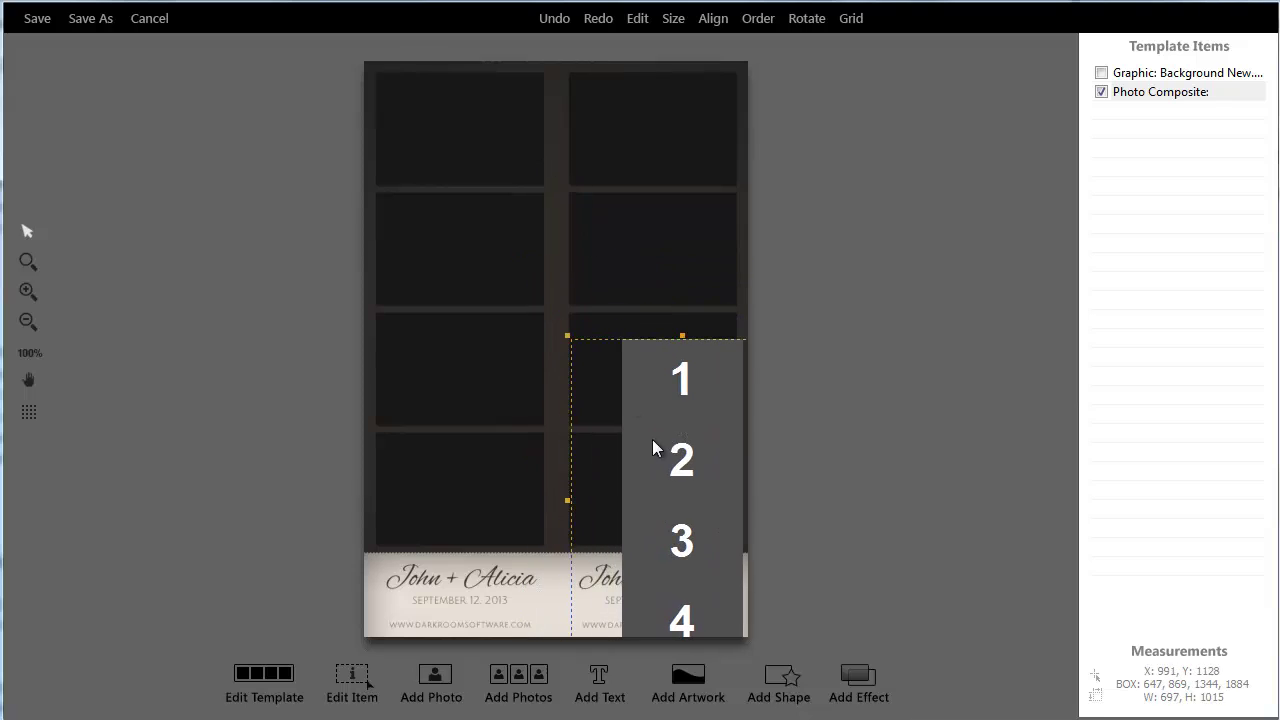
left_click_drag(567, 498, 637, 494)
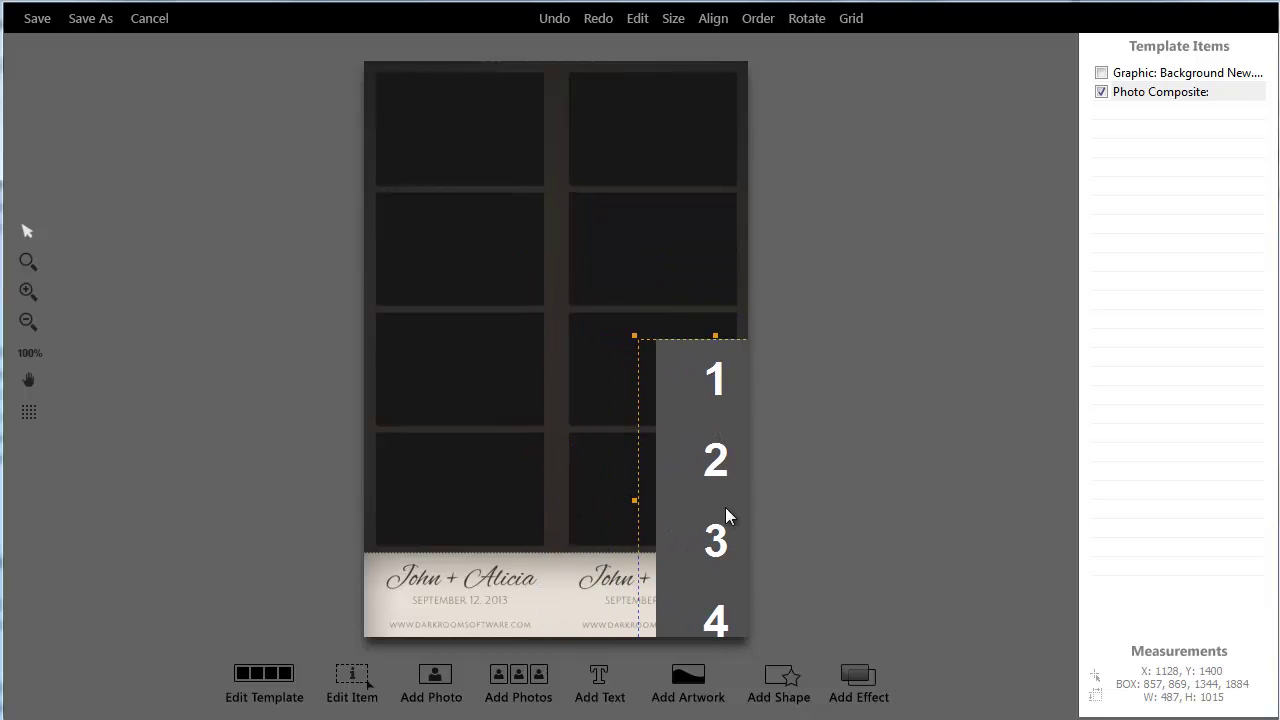
left_click_drag(725, 507, 450, 231)
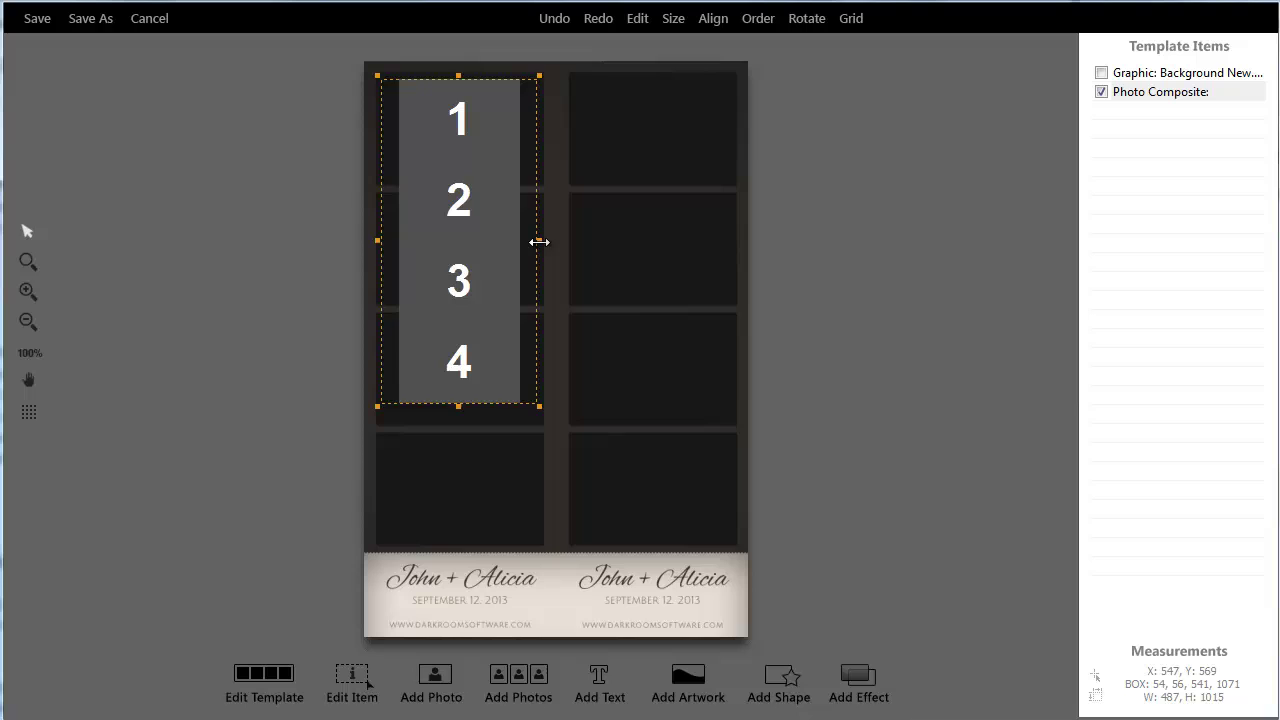
left_click_drag(539, 243, 505, 243)
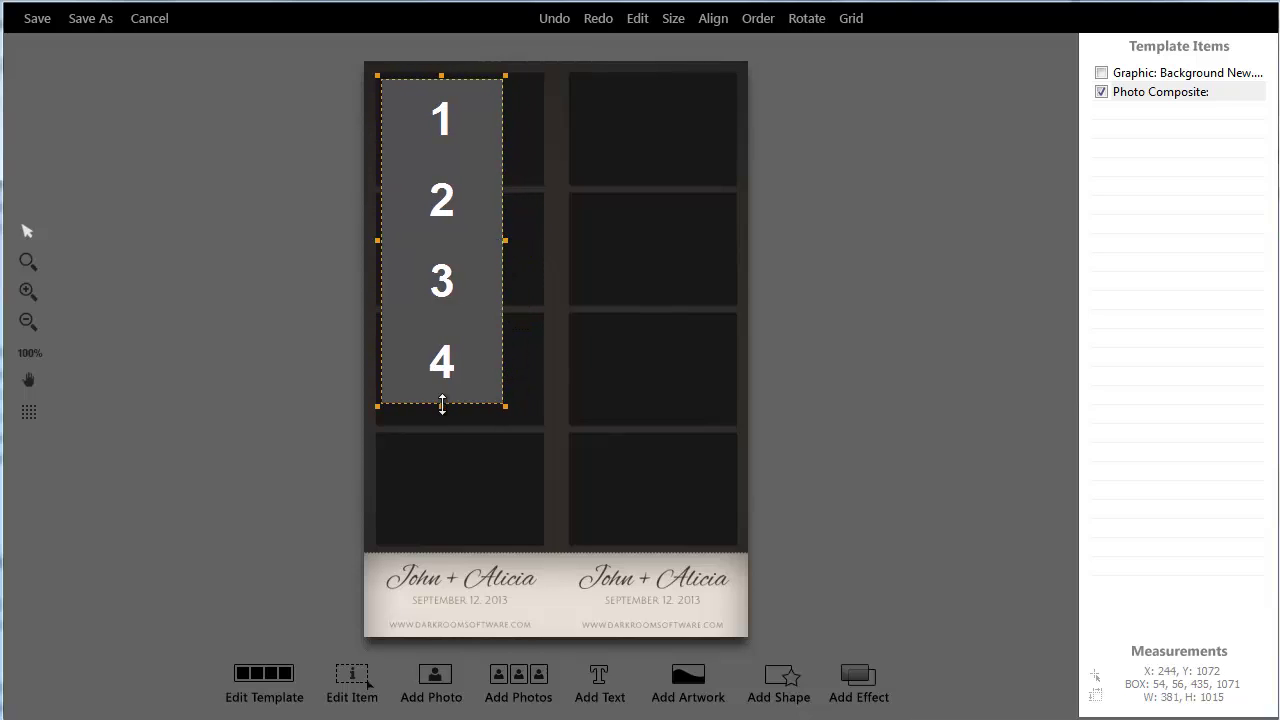
left_click_drag(444, 406, 451, 588)
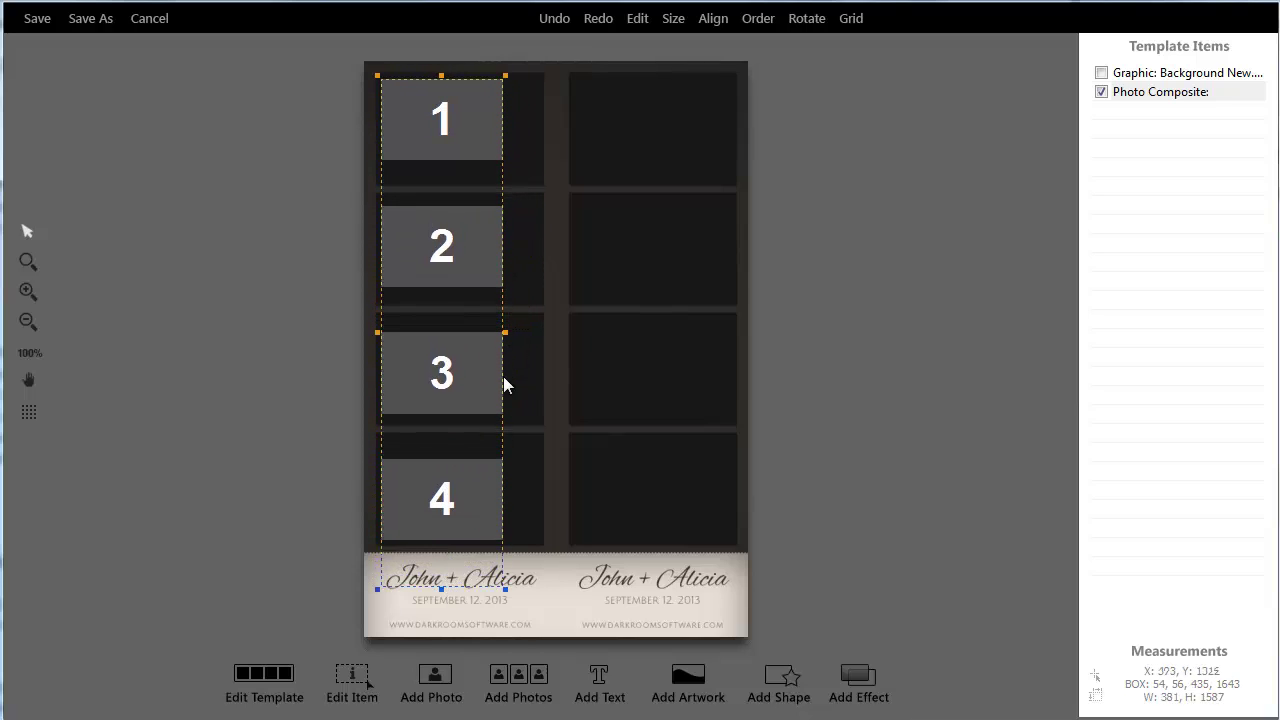
left_click_drag(506, 334, 549, 329)
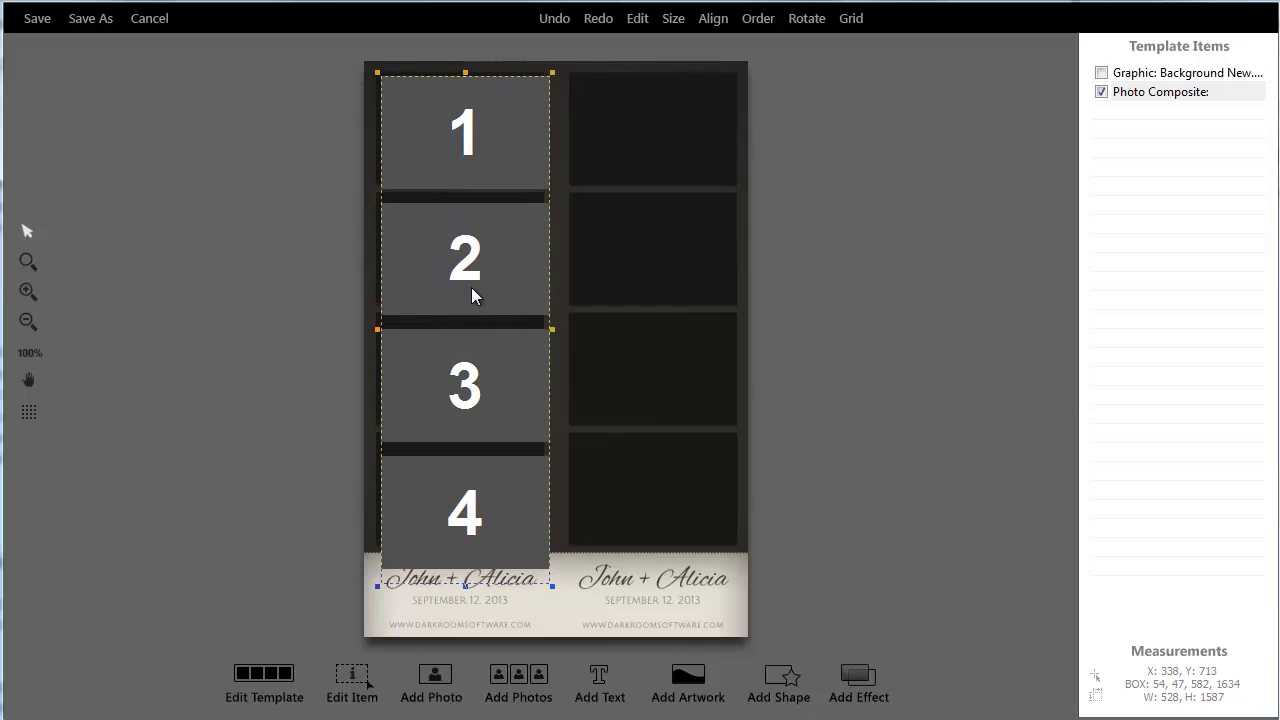
left_click_drag(474, 294, 469, 287)
left_click_drag(458, 585, 459, 557)
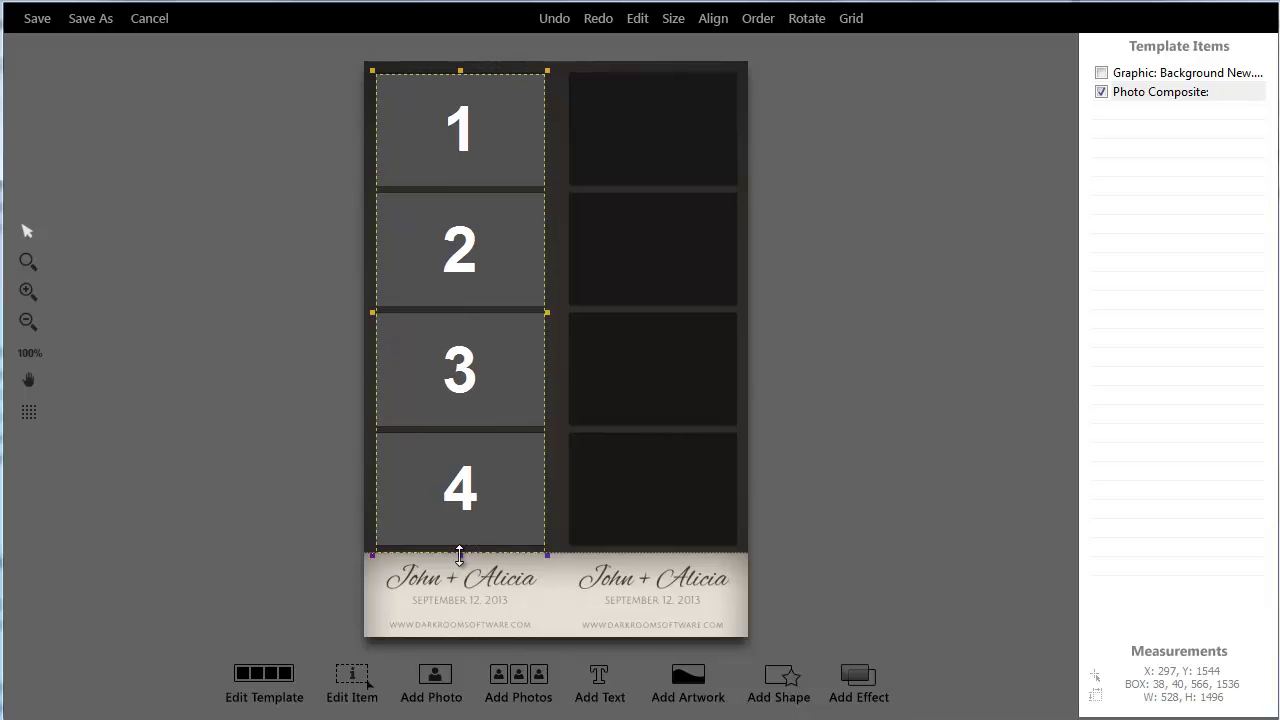
Zoom in to check the composite's edges, then nudge it up slightly
left_click(27, 290)
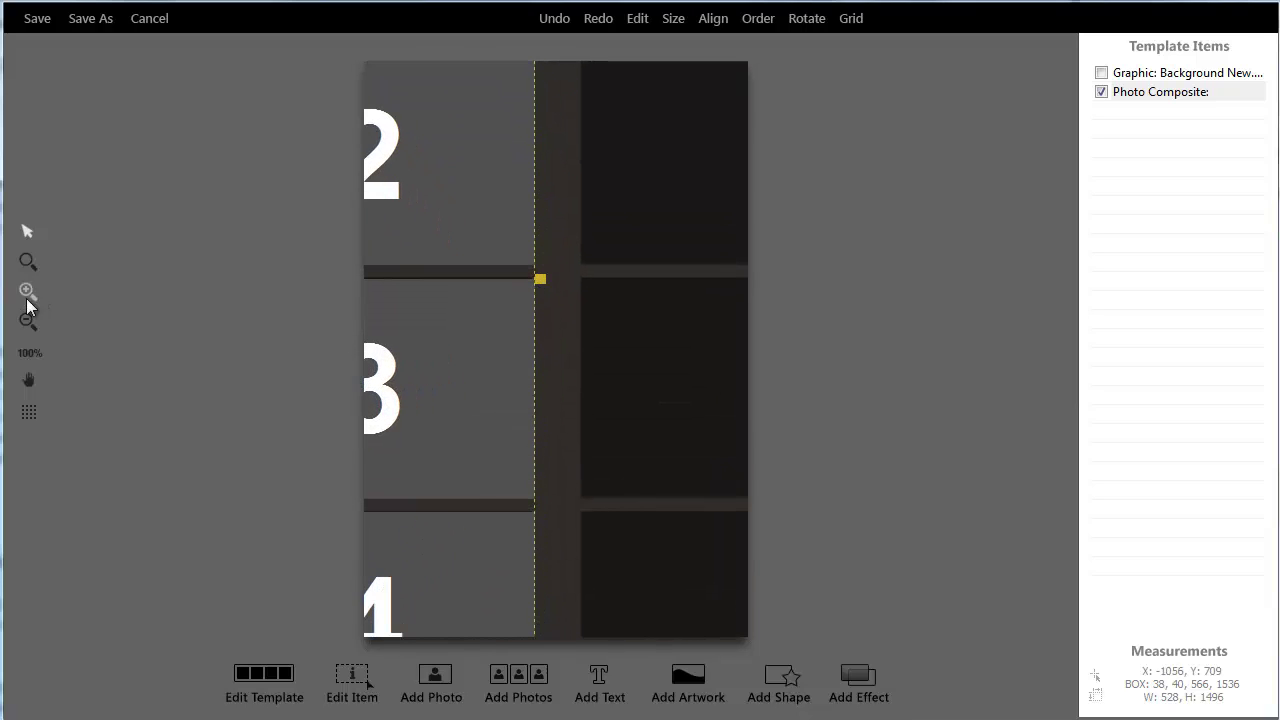
left_click(30, 353)
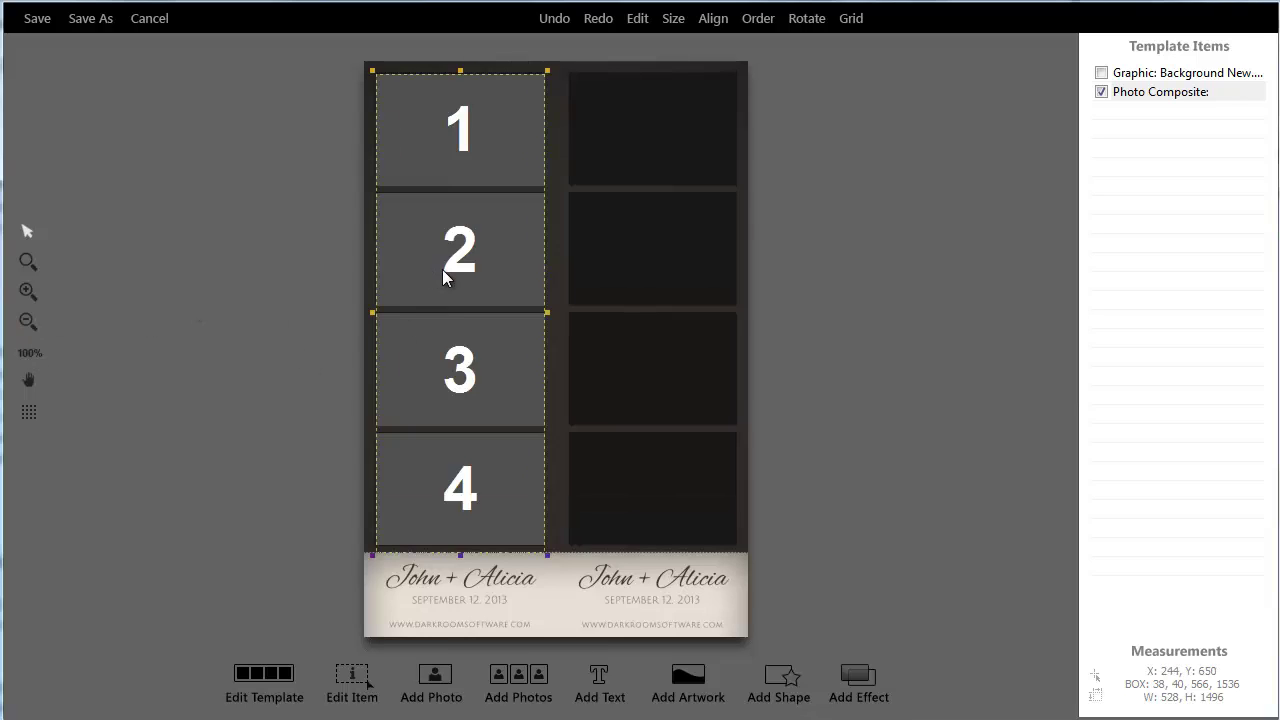
key("Up")
key("Up")
key("Up")
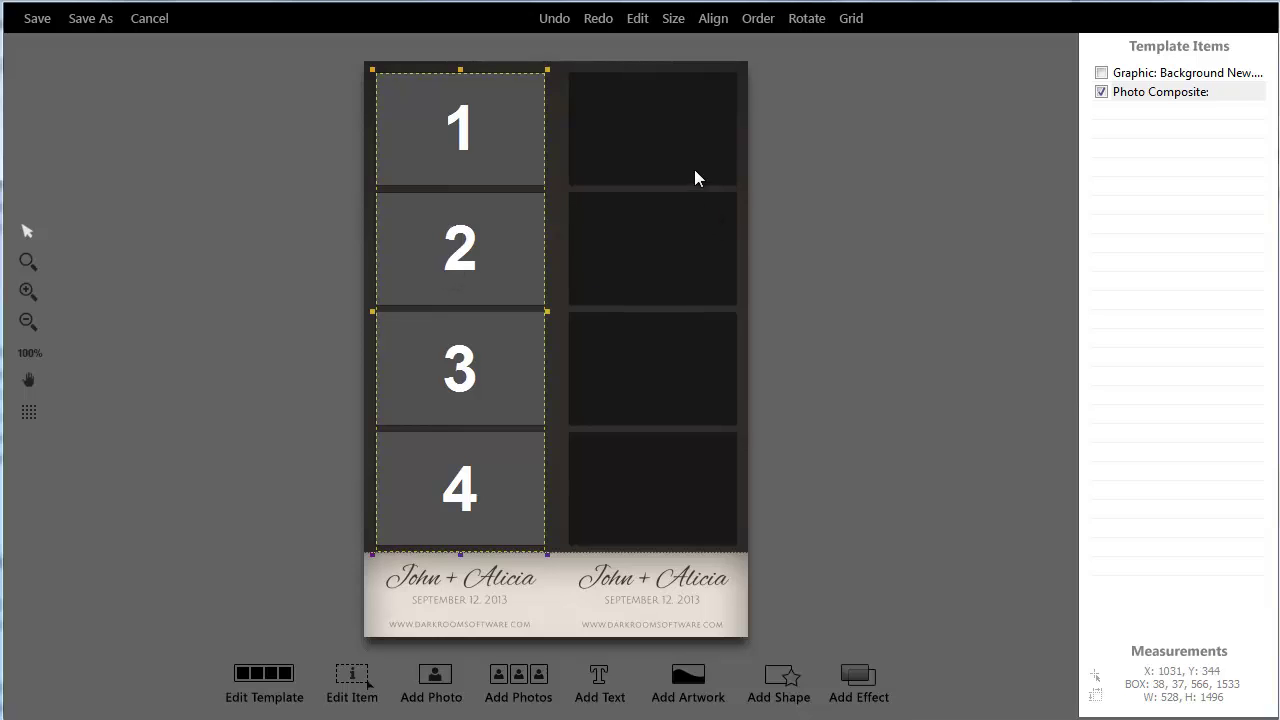
Duplicate the left photo composite and move the copy over the right column
left_click(617, 263)
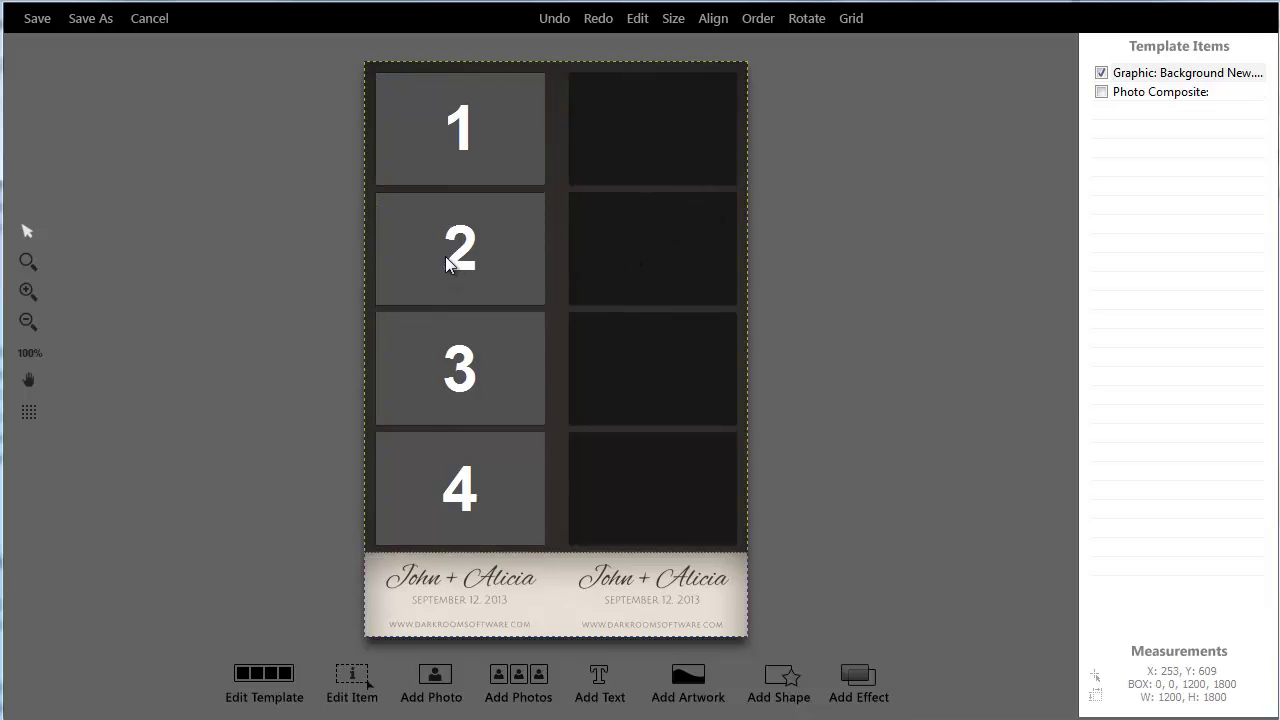
left_click(445, 256)
right_click(429, 247)
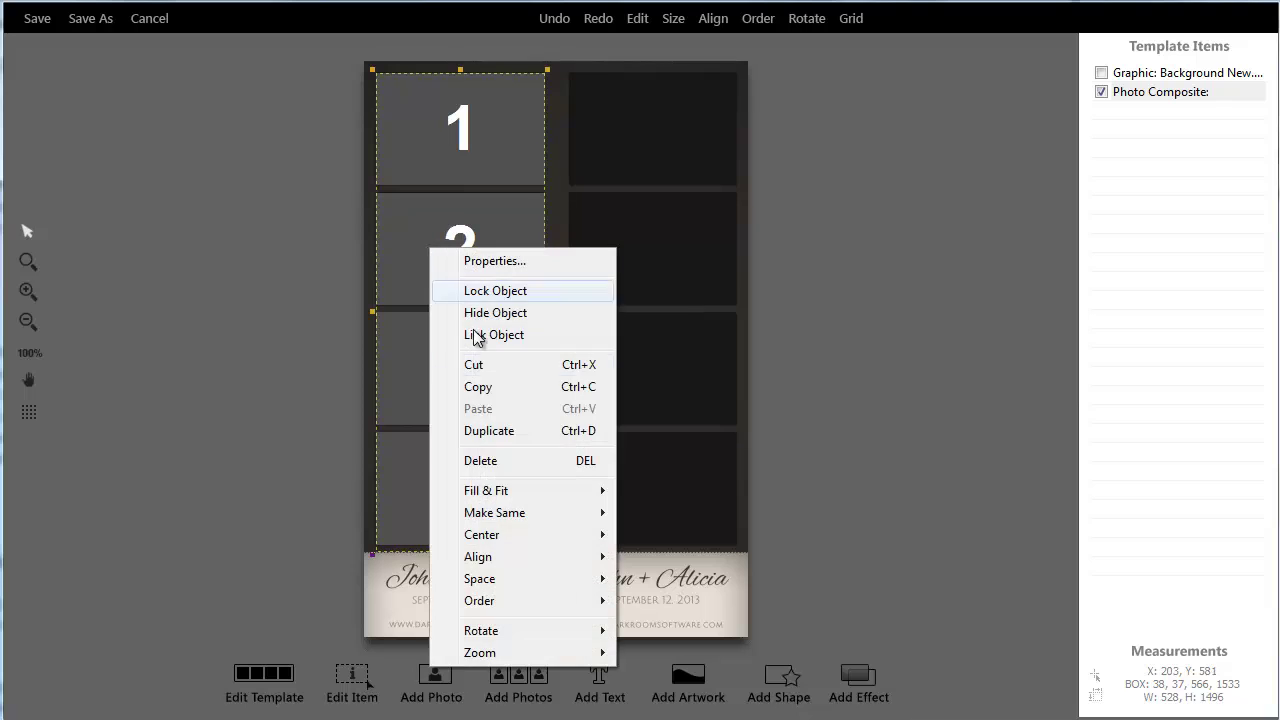
left_click(510, 432)
left_click_drag(428, 273, 609, 260)
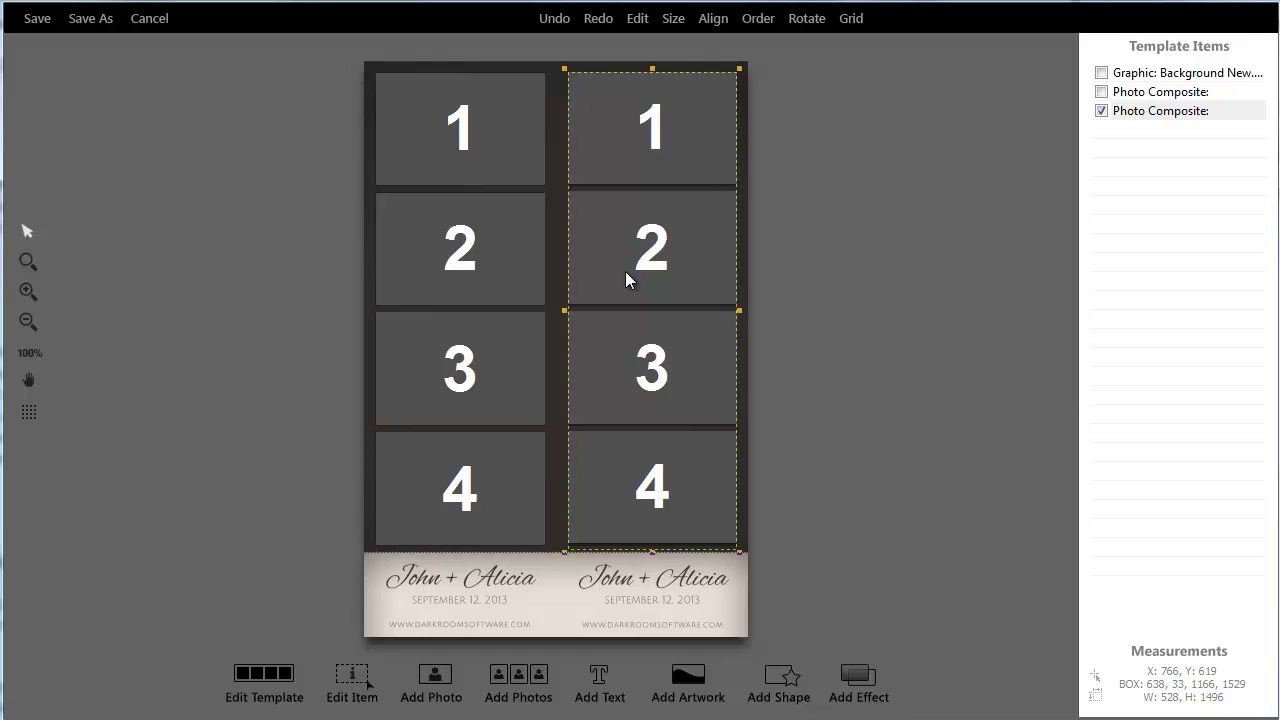
Align the tops of the left and right photo composites
left_click(490, 170)
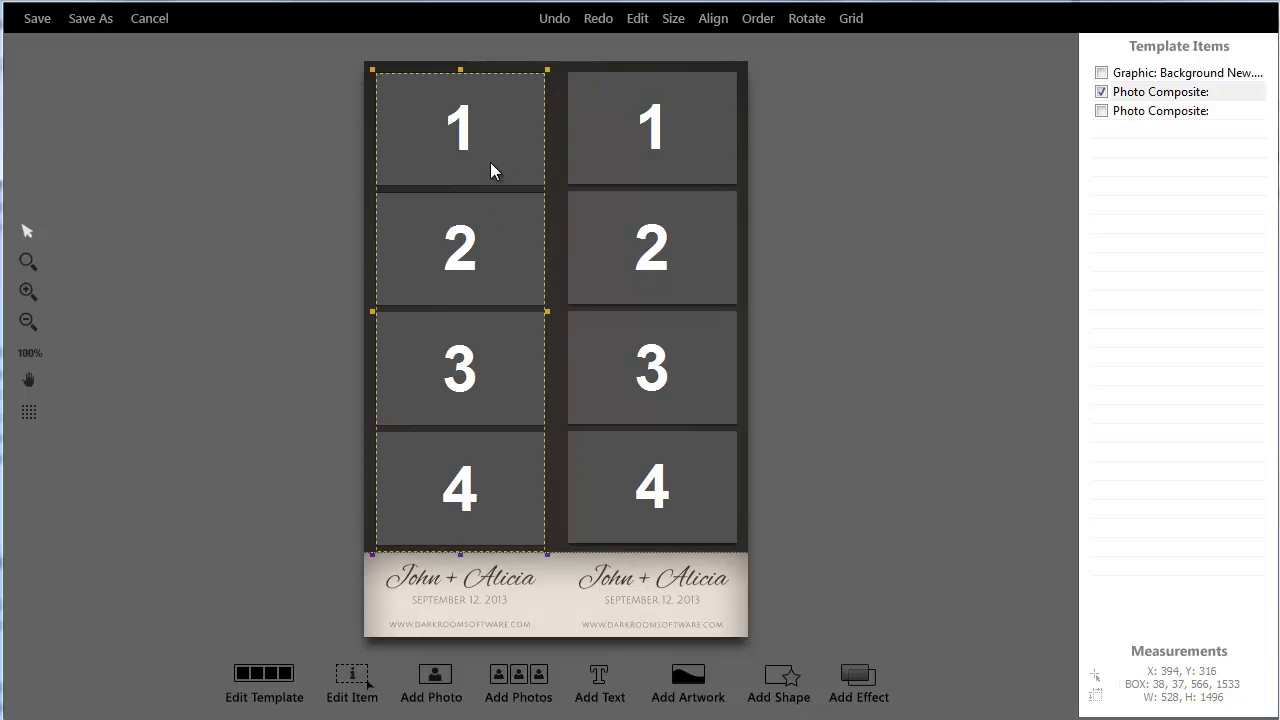
left_click(590, 157, "shift")
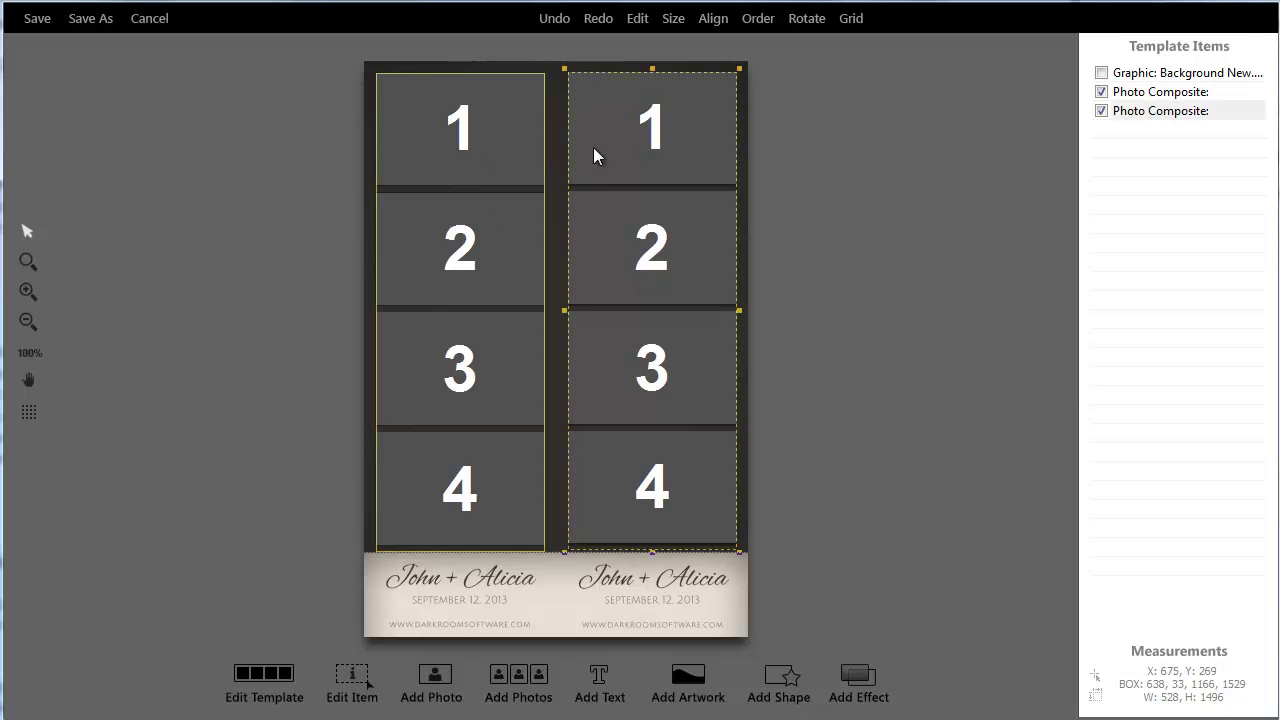
left_click(720, 19)
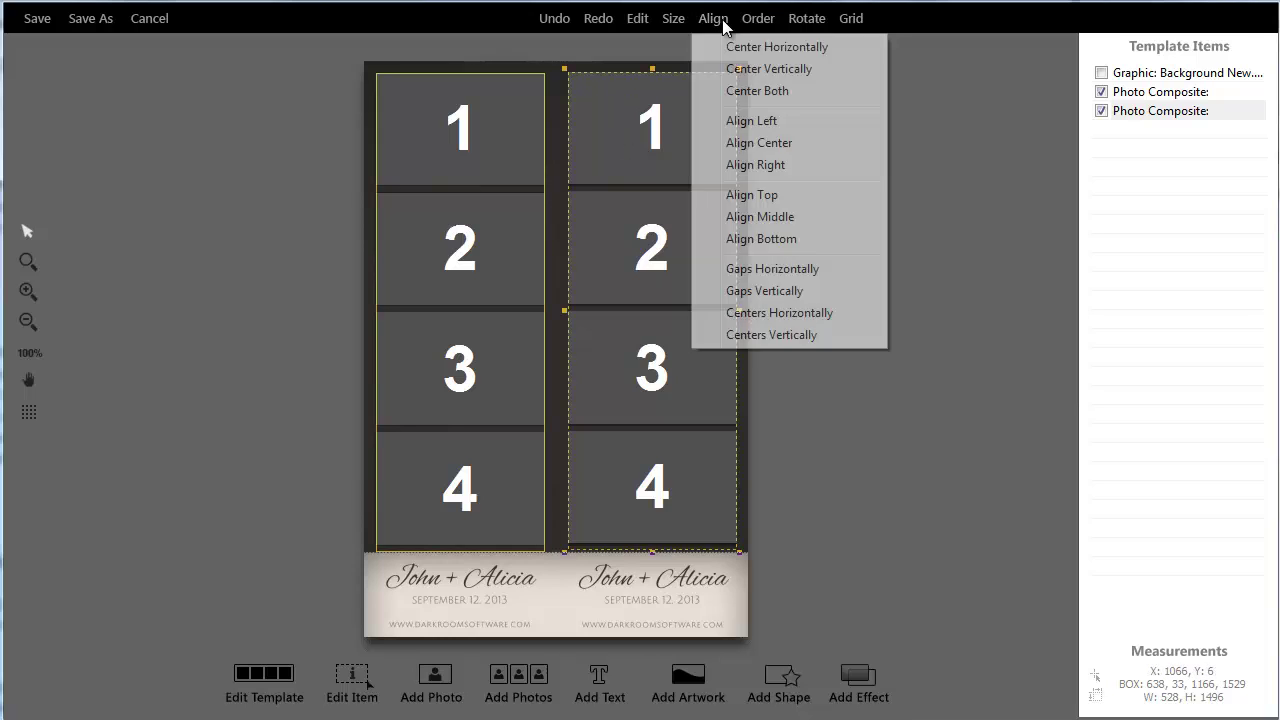
left_click(760, 194)
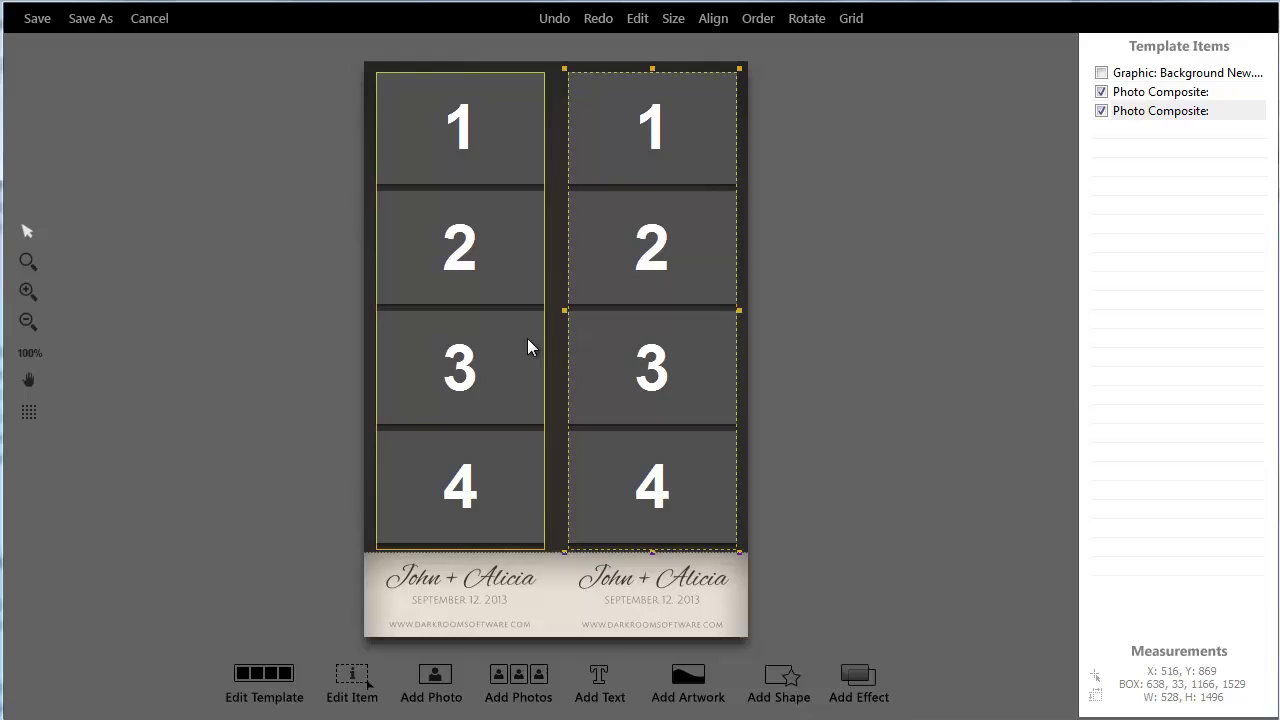
left_click(549, 360)
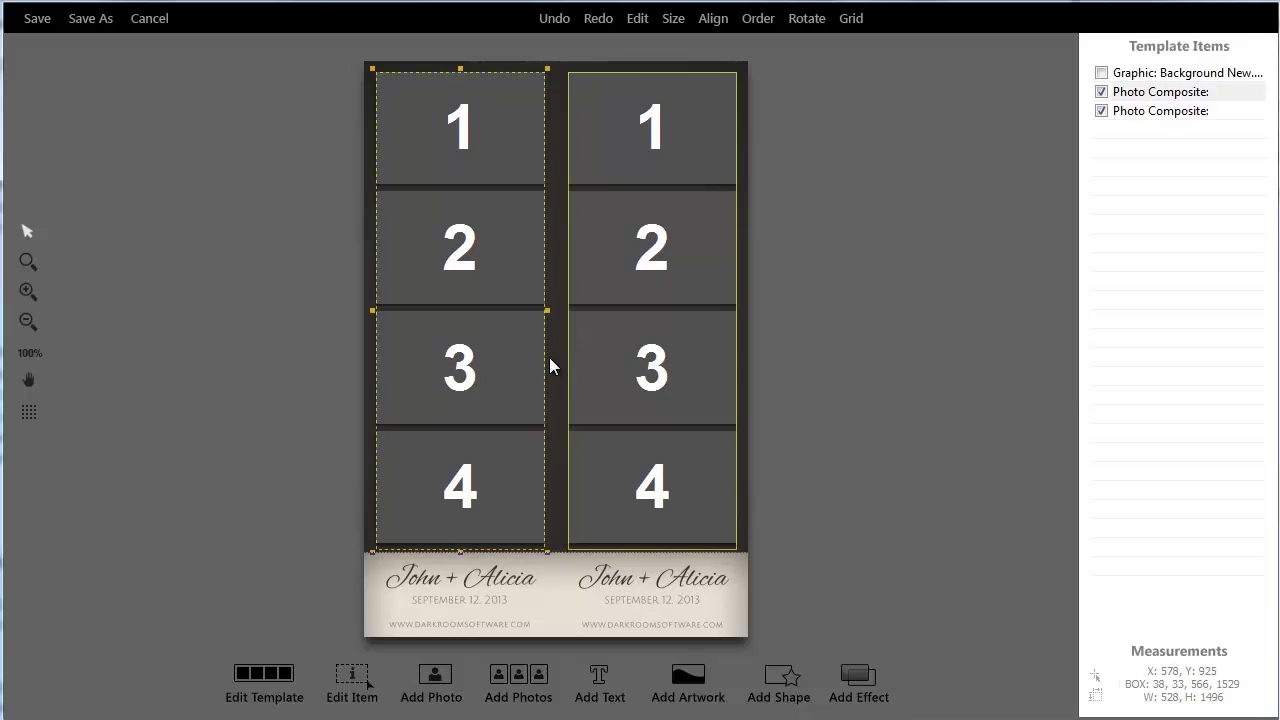
left_click(558, 597)
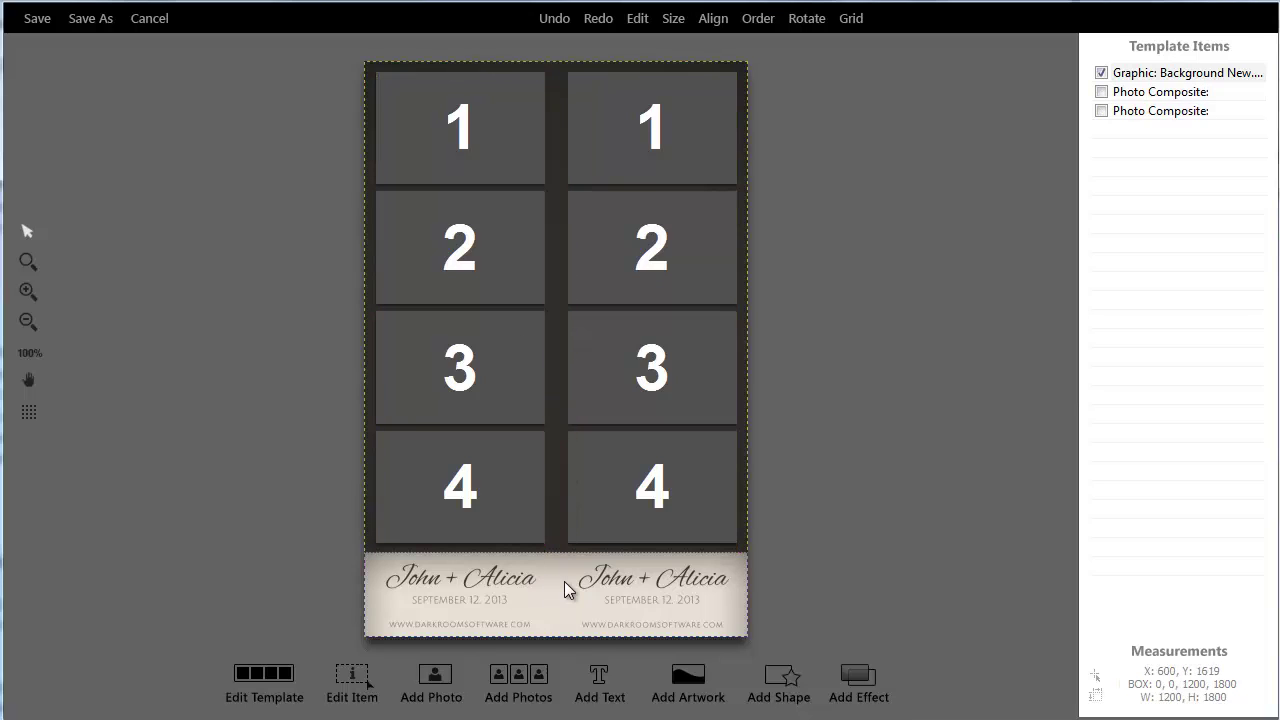
Add overlay 4x6.png as artwork on top of the template
left_click(688, 684)
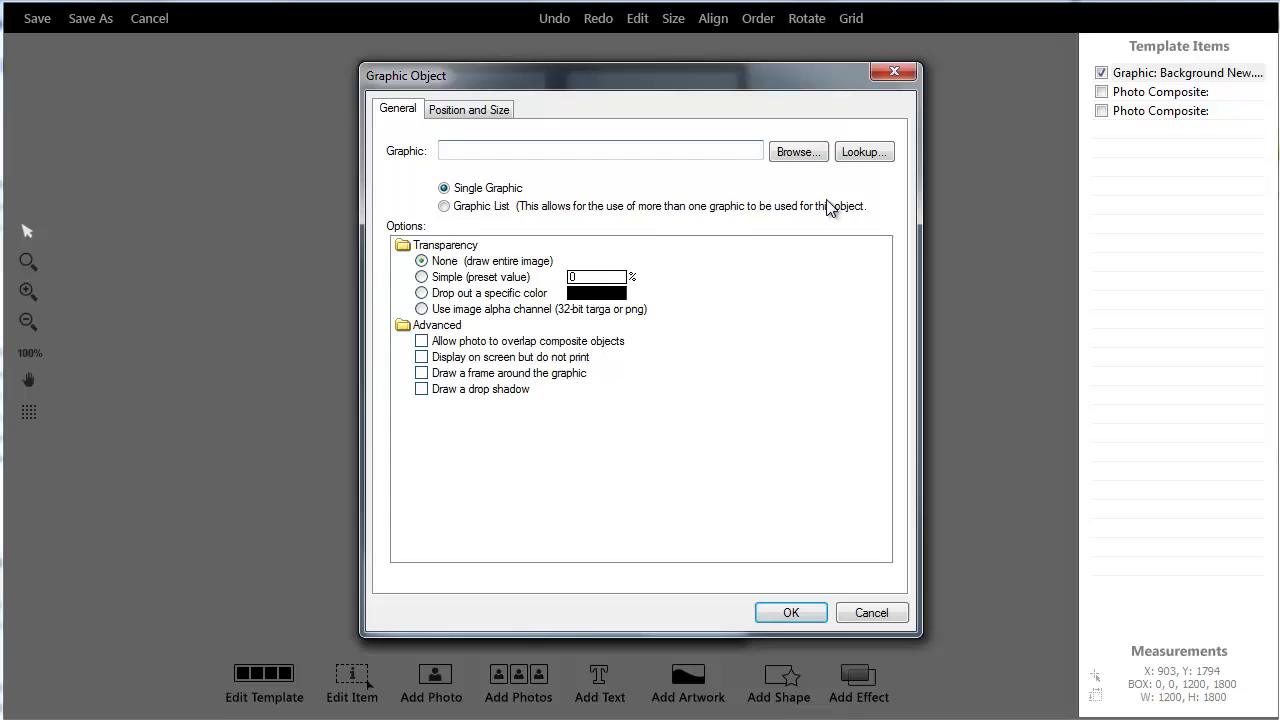
left_click(802, 155)
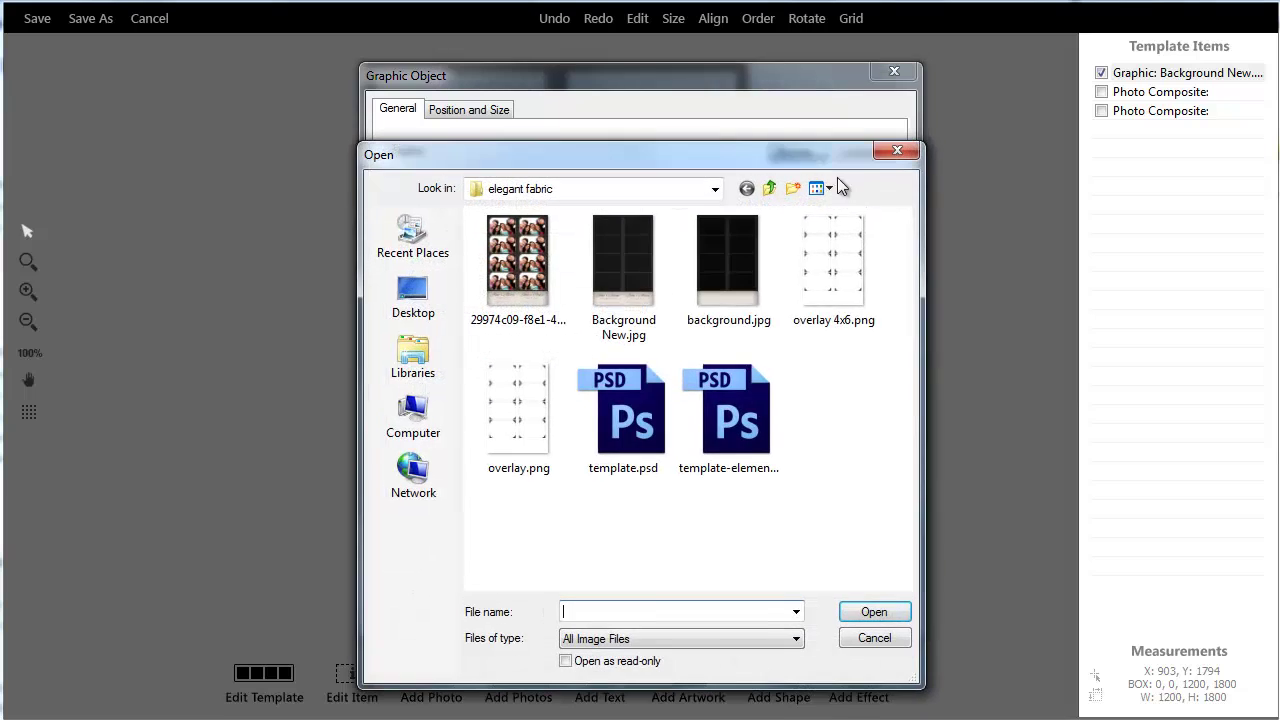
left_click(818, 292)
left_click(878, 610)
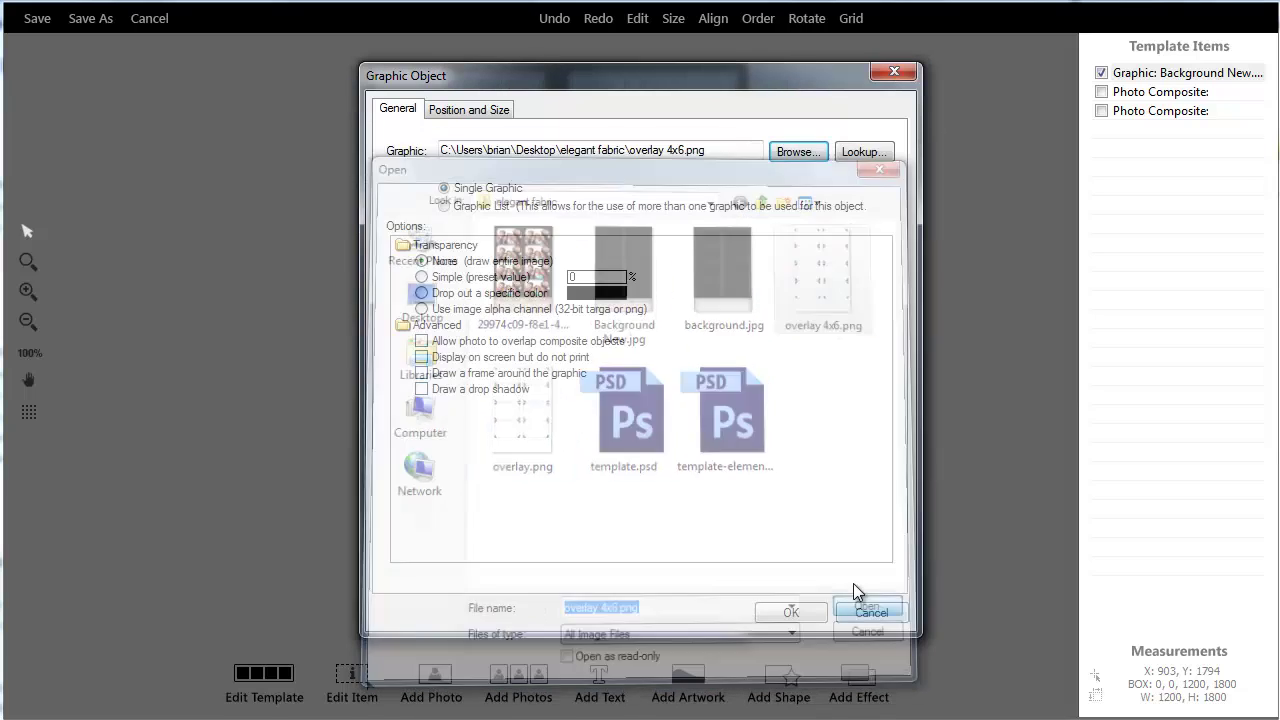
left_click(786, 616)
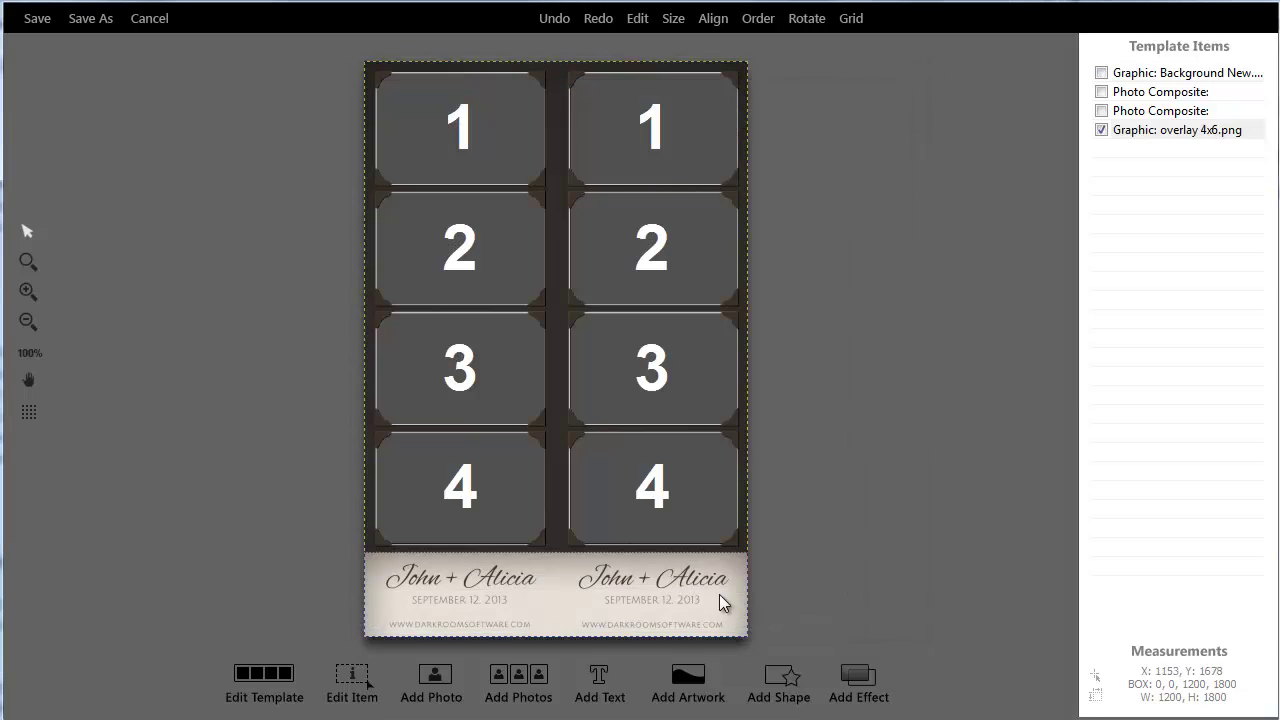